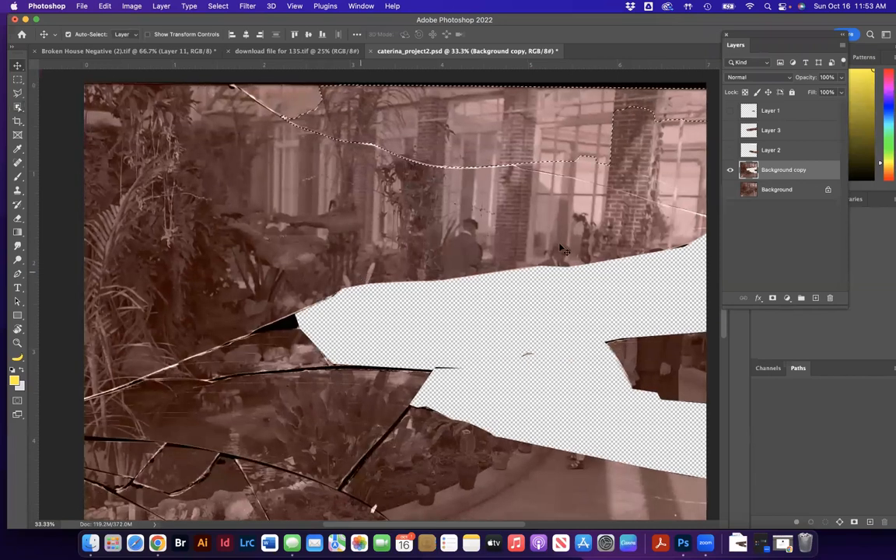
# Toggle Layers 1, 2 and 3 on and off to check how the separated glass pieces fit the photo.
pyautogui.press('super+minus')
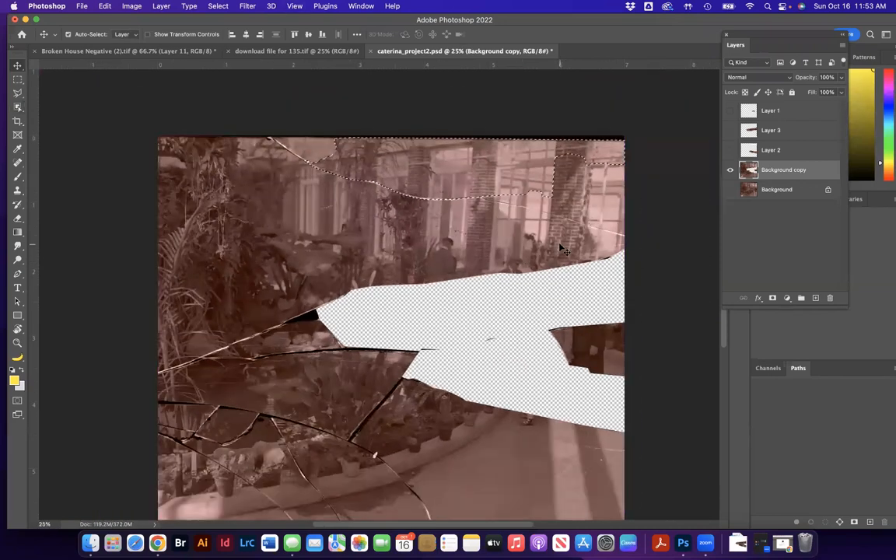
pyautogui.scroll(-5, 465, 214)
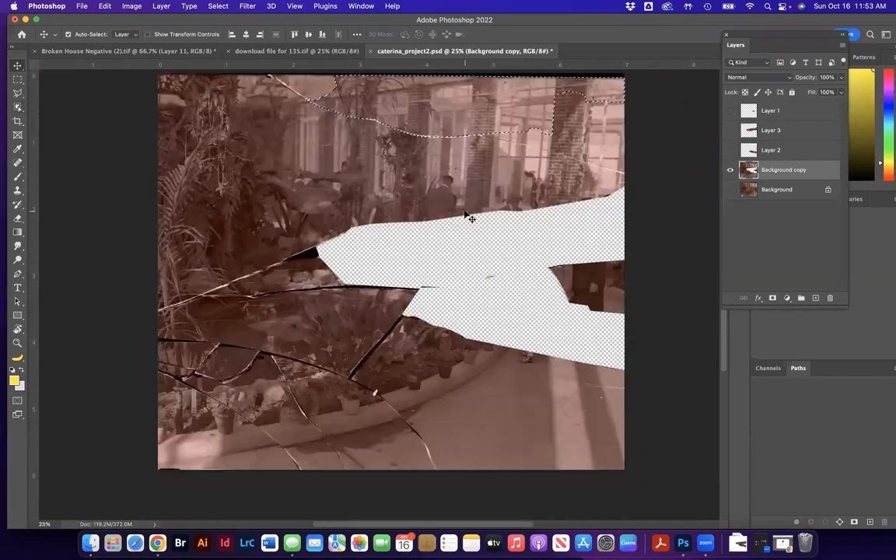
pyautogui.click(730, 151)
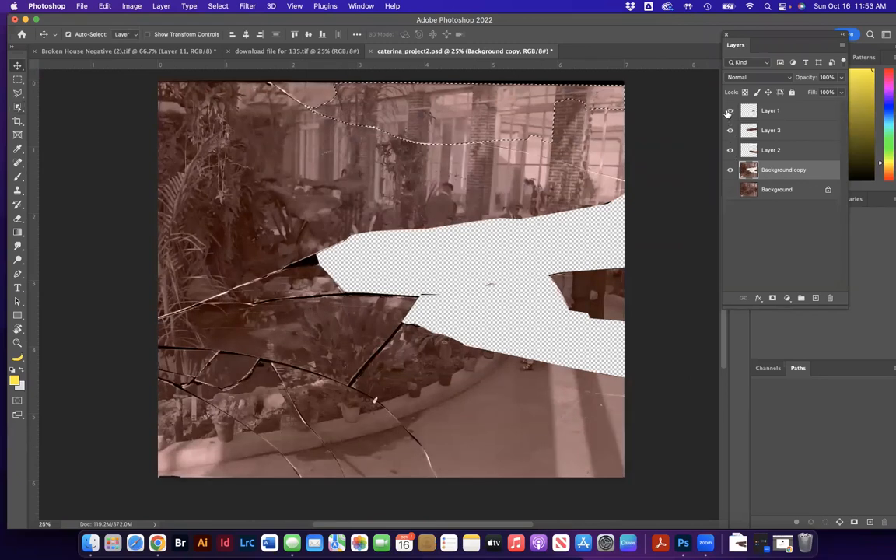
pyautogui.click(730, 112)
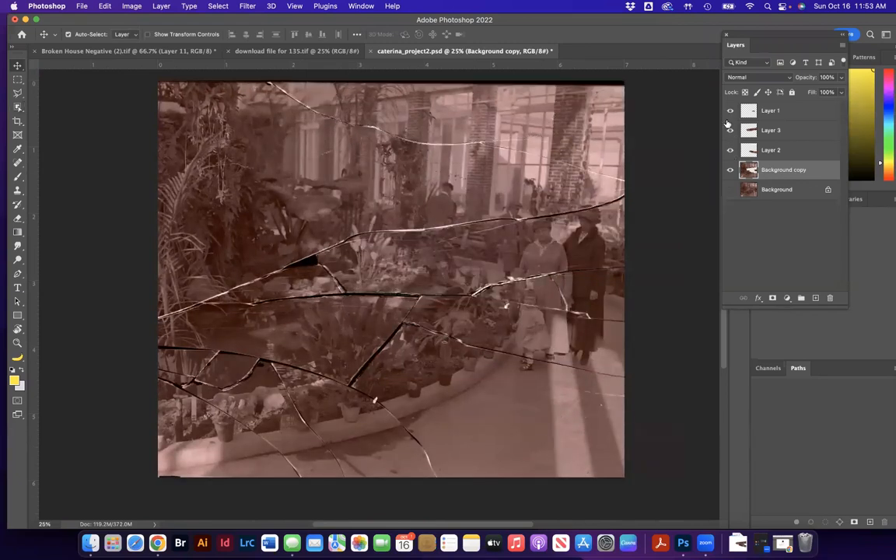
pyautogui.click(730, 151)
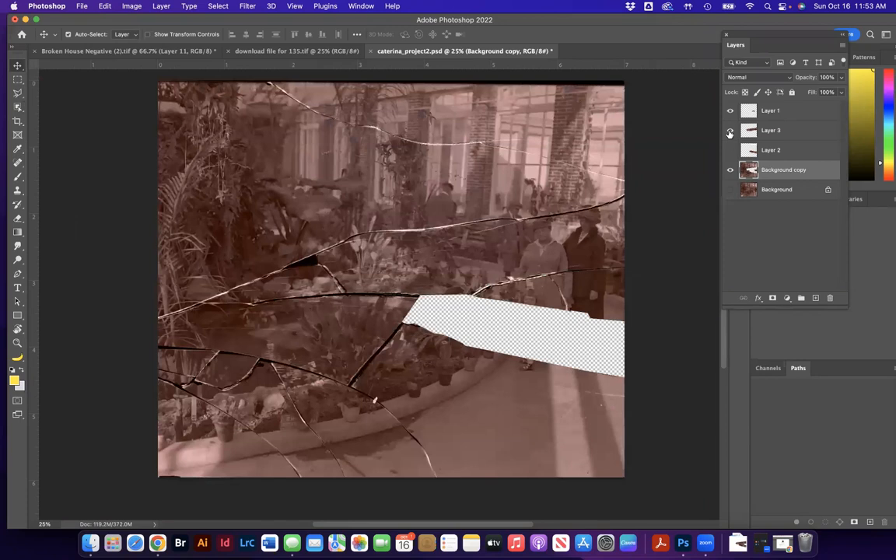
pyautogui.click(730, 131)
pyautogui.click(730, 112)
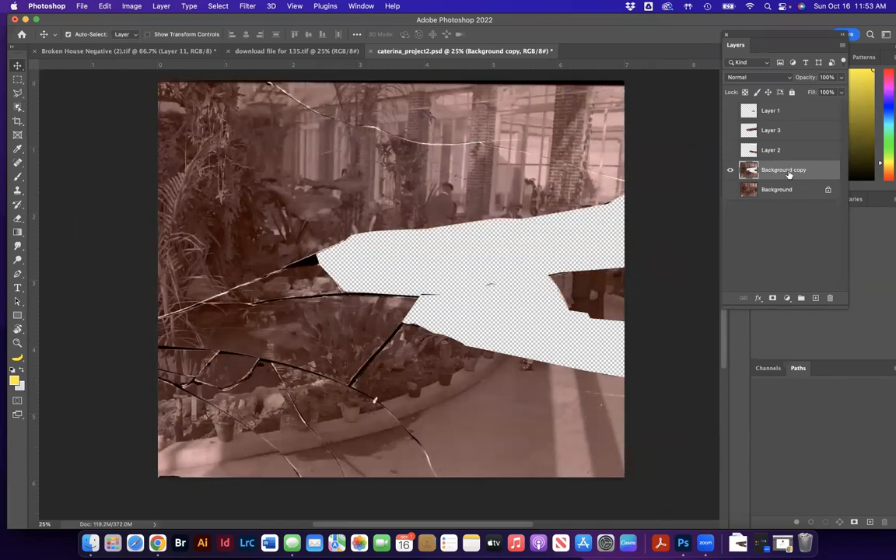
# Try to select the upper-right glass piece with the Object Selection tool, using a rectangle around that area.
pyautogui.click(16, 108)
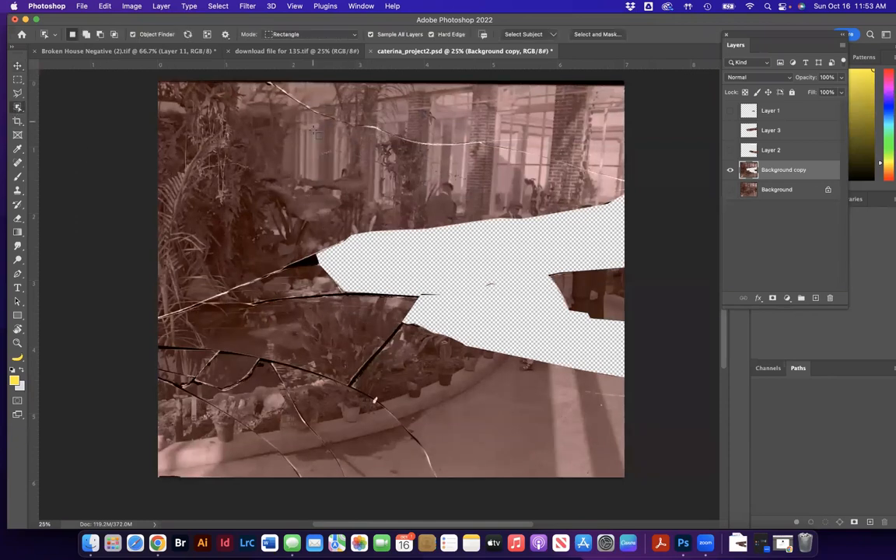
pyautogui.moveTo(260, 79); pyautogui.dragTo(657, 185)
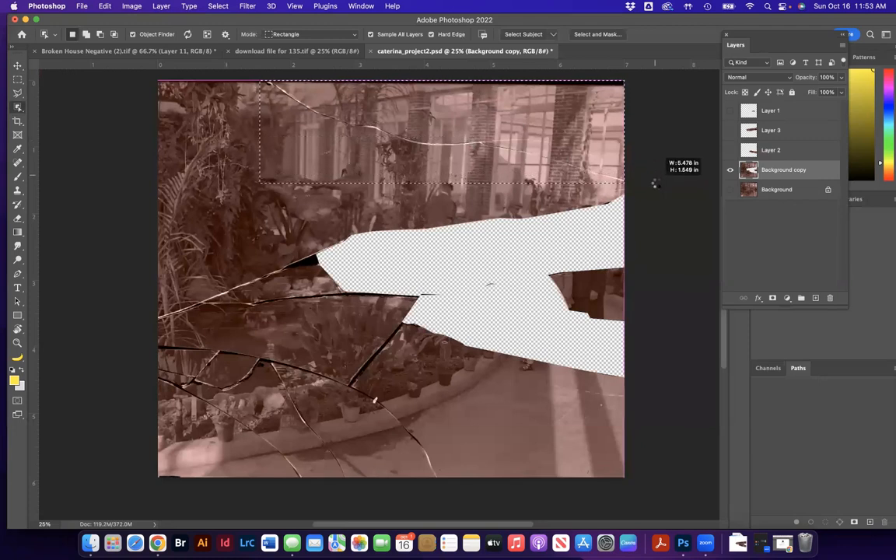
pyautogui.moveTo(656, 181); pyautogui.dragTo(656, 182)
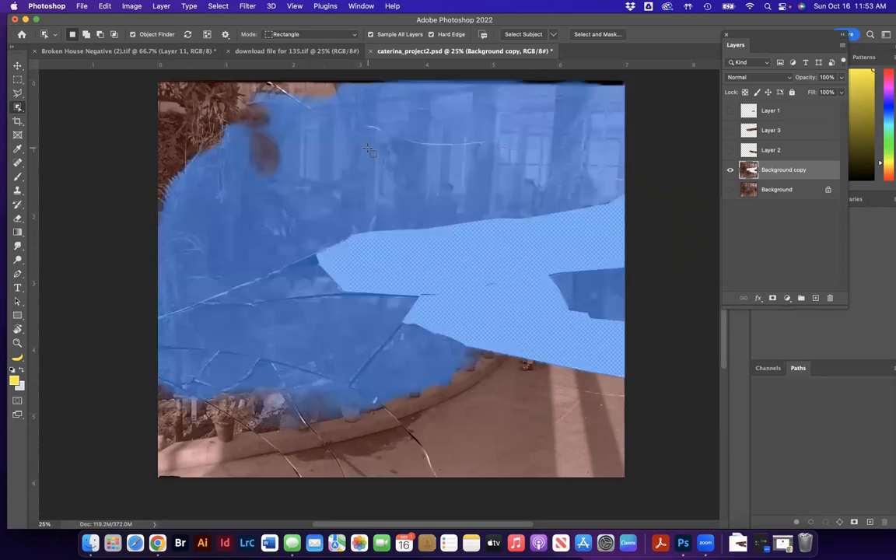
# Outline the upper-right glass piece with the Polygonal Lasso, following the crack and the photo's outer edges.
pyautogui.click(17, 92)
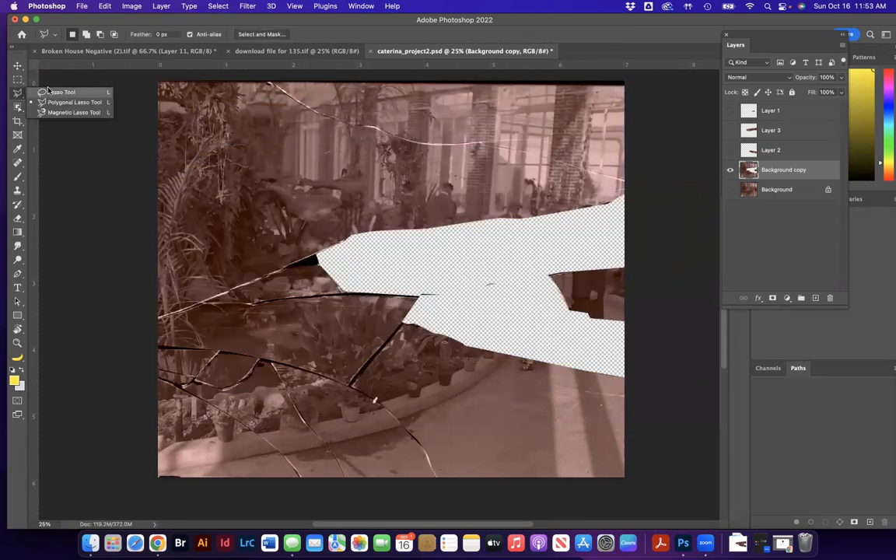
pyautogui.click(51, 102)
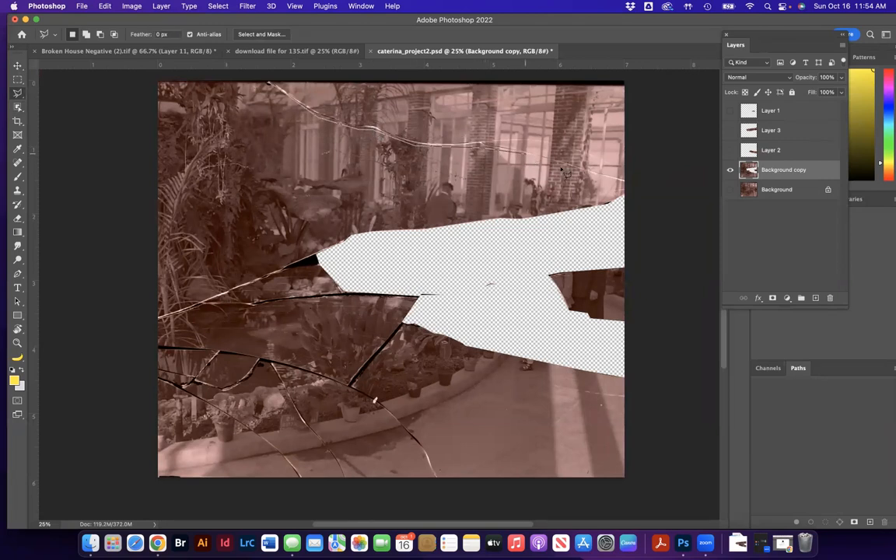
pyautogui.click(627, 185)
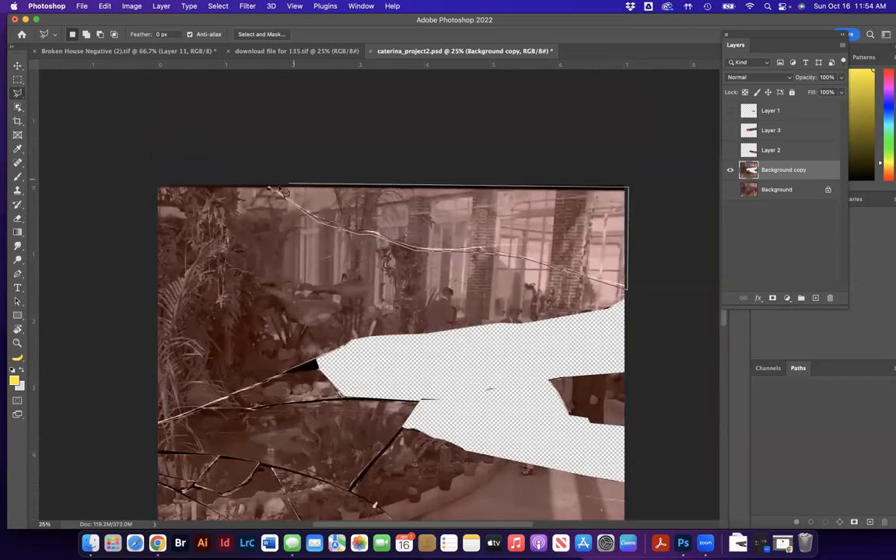
pyautogui.click(270, 188)
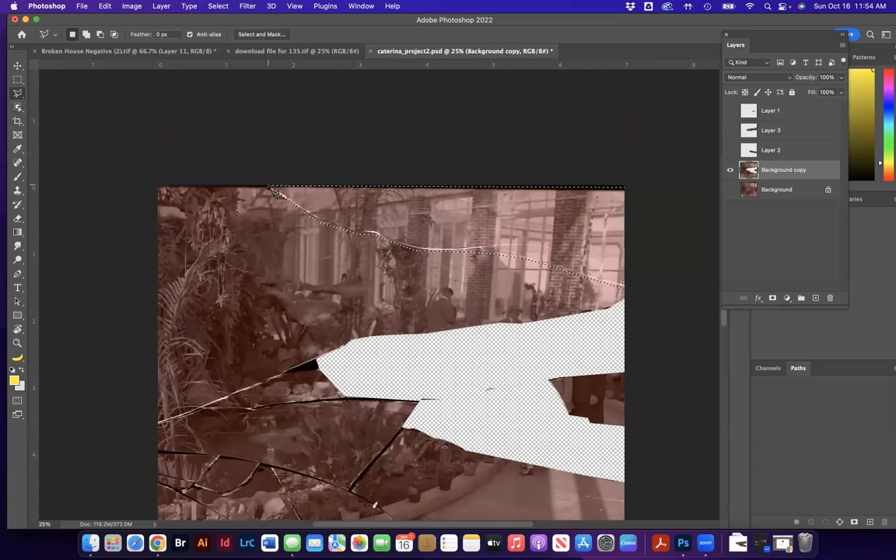
# Contract the glass piece selection by 6 pixels.
pyautogui.click(218, 6)
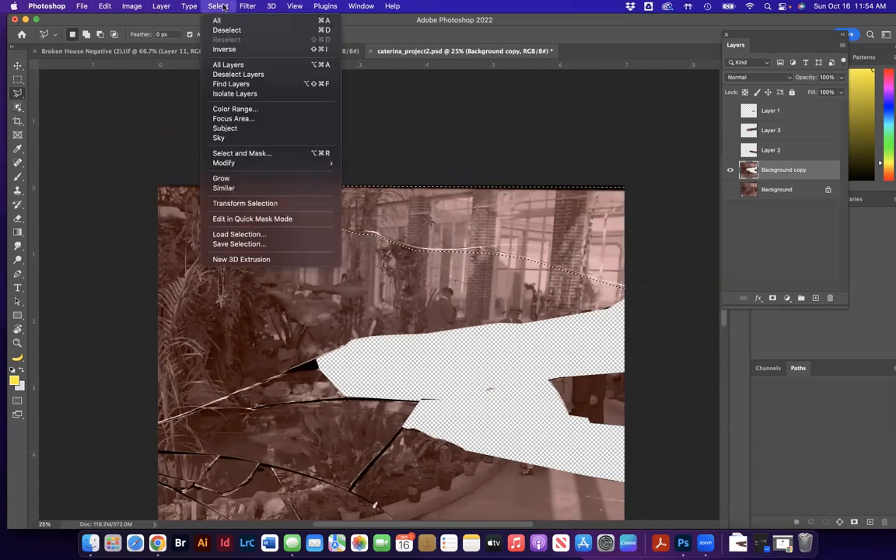
pyautogui.moveTo(233, 164)
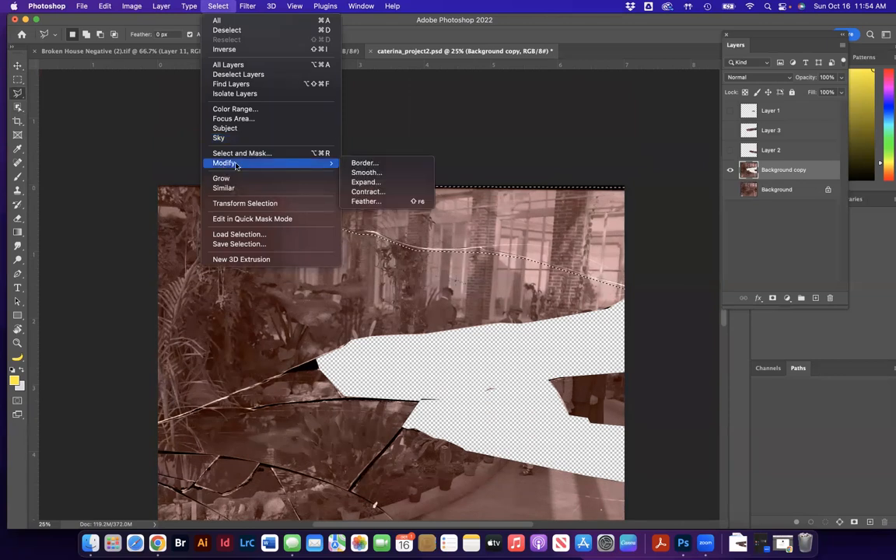
pyautogui.click(354, 193)
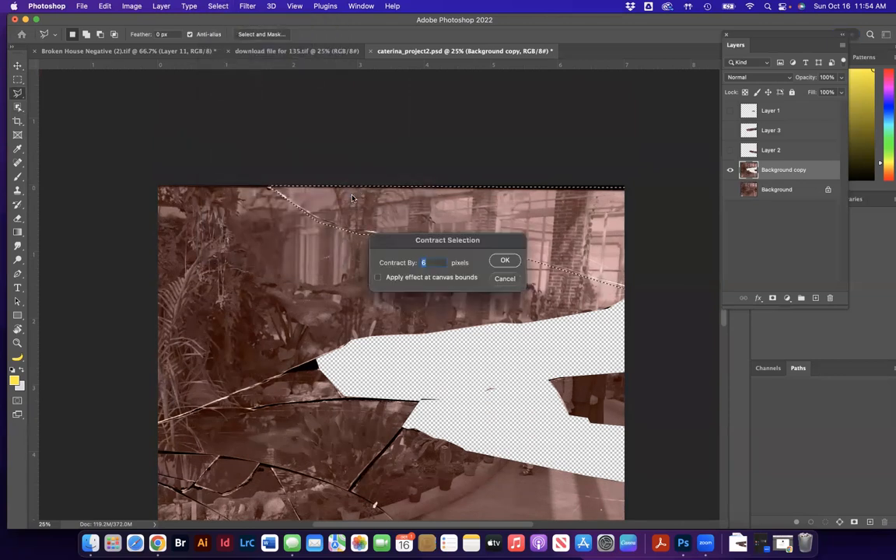
pyautogui.click(418, 278)
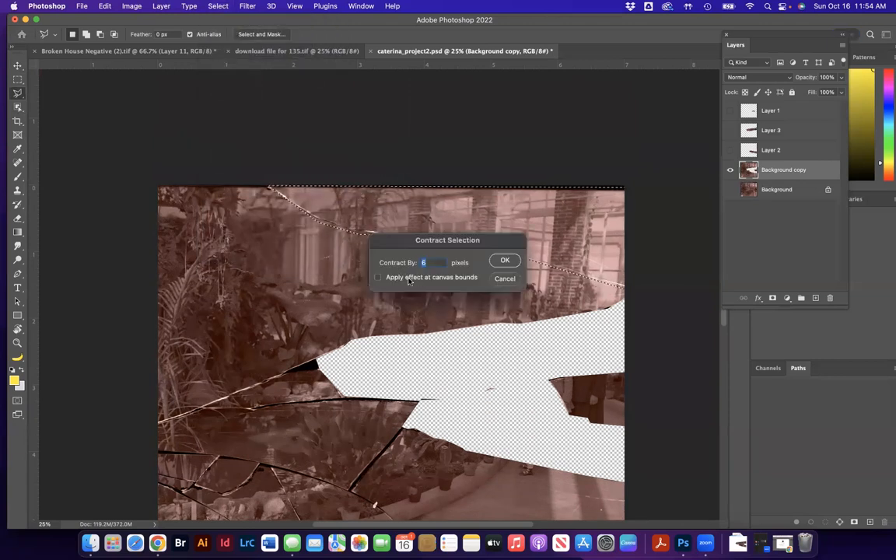
pyautogui.click(438, 279)
pyautogui.click(506, 264)
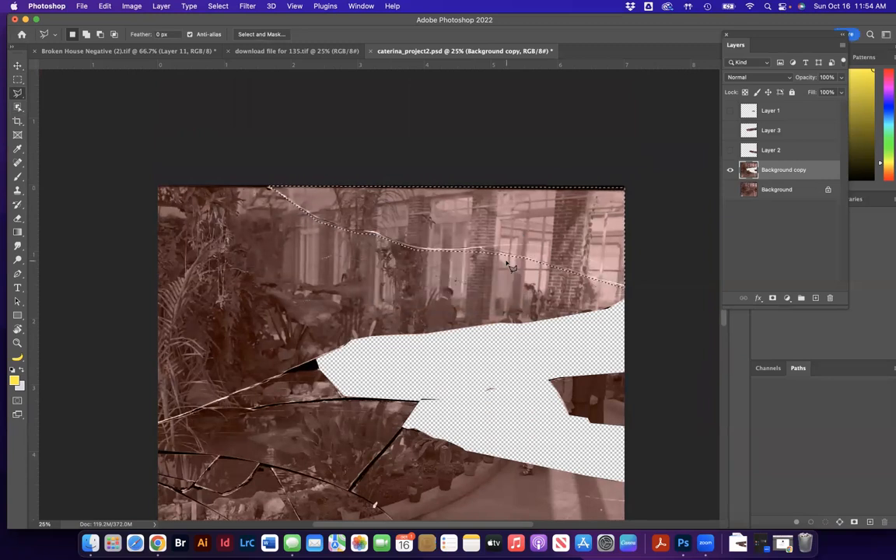
# Dock the floating Layers panel with the Color and Swatches panel group.
pyautogui.press('super+plus')
pyautogui.press('super+plus')
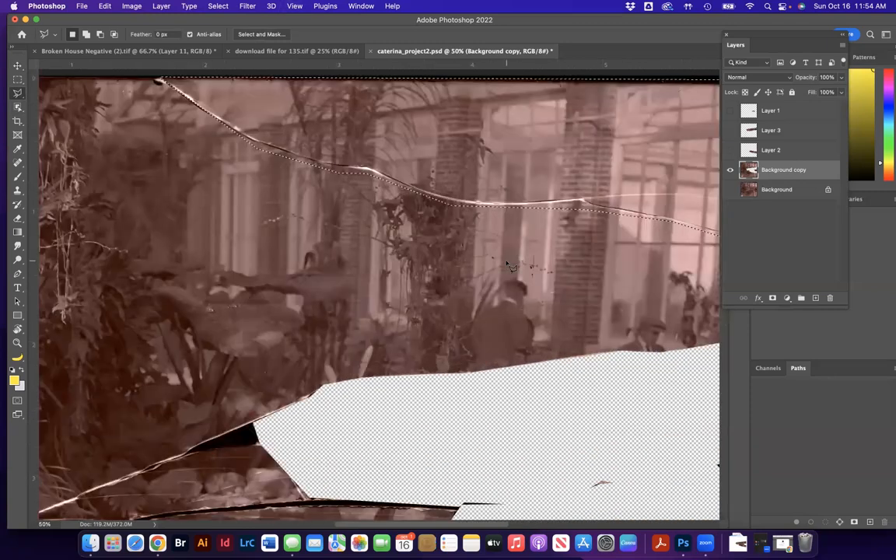
pyautogui.moveTo(767, 44); pyautogui.dragTo(790, 58)
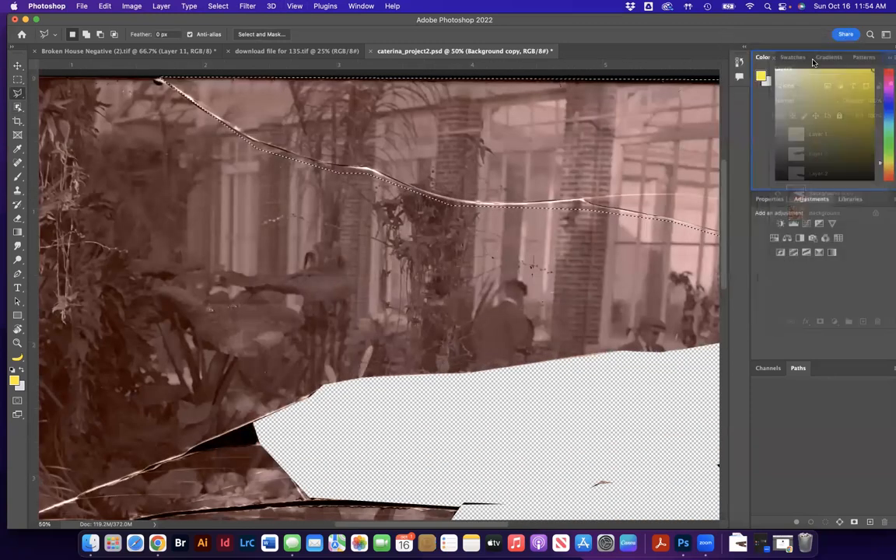
# Compare the Polygonal Lasso and Contract history states to check the selection edge, ending on the Contract state.
pyautogui.click(737, 64)
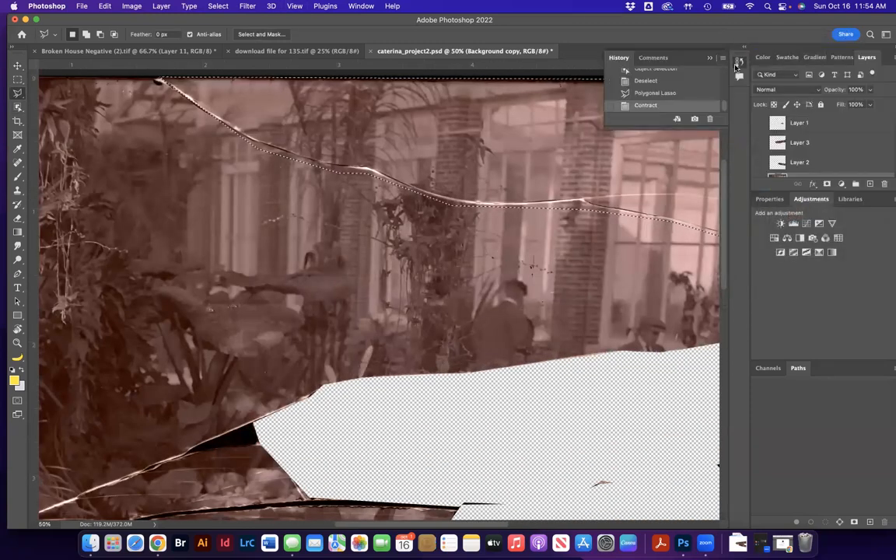
pyautogui.click(682, 97)
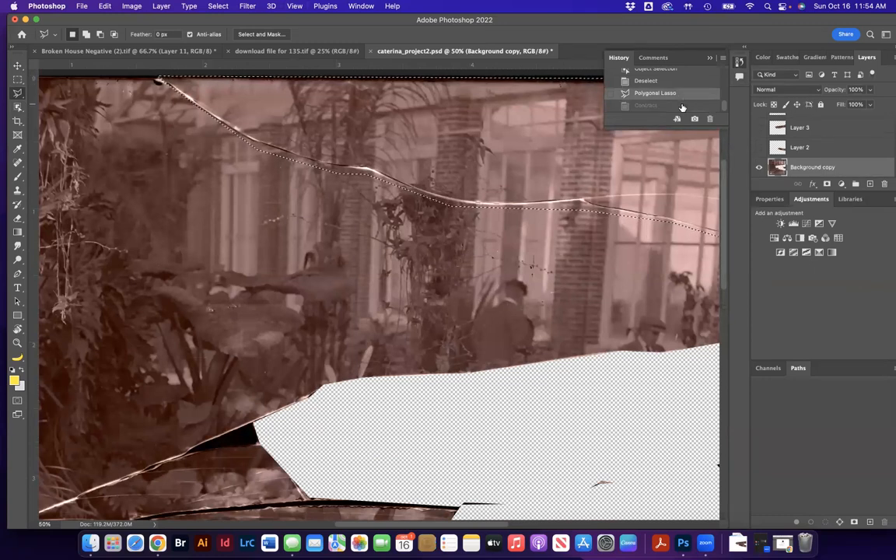
pyautogui.click(683, 105)
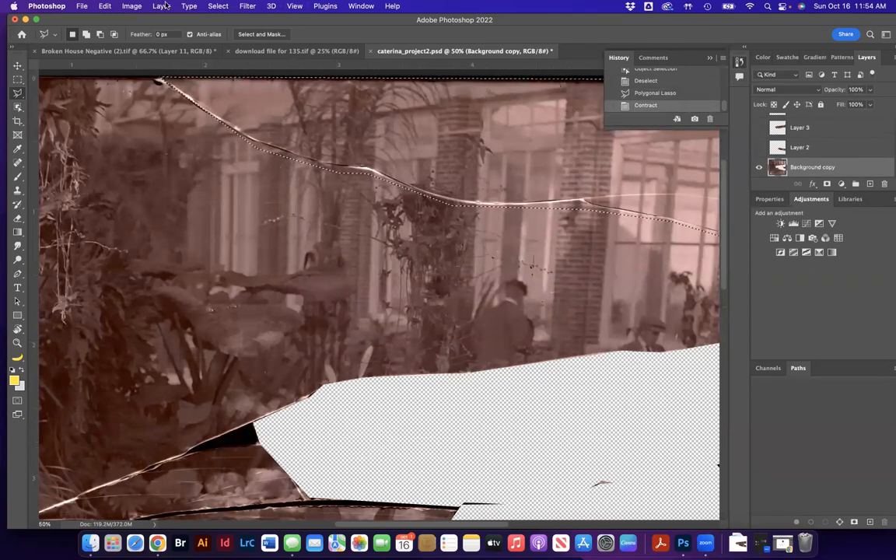
# Contract the glass piece selection by another 10 pixels.
pyautogui.click(247, 6)
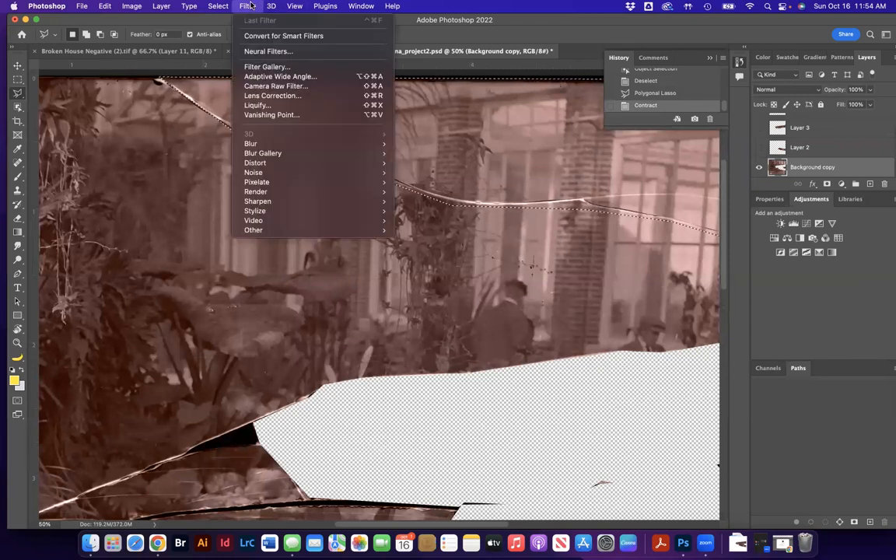
pyautogui.moveTo(223, 5)
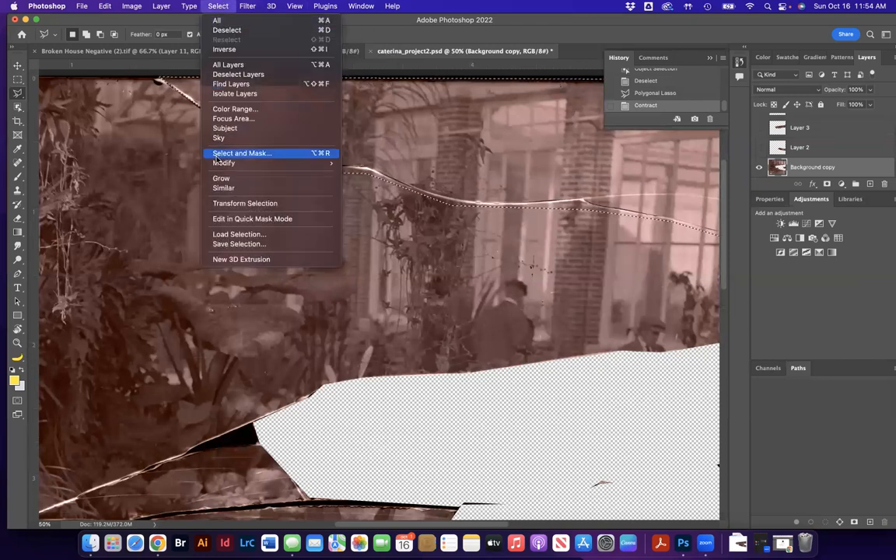
pyautogui.moveTo(324, 166)
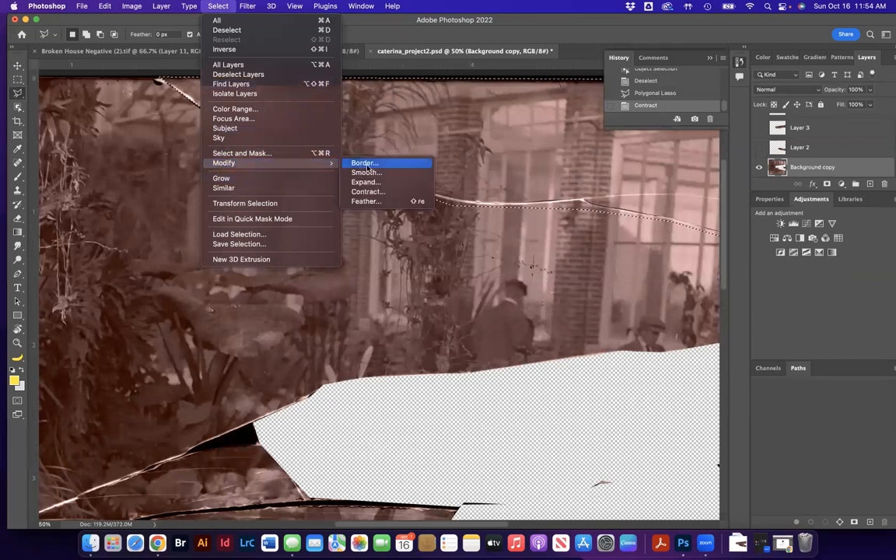
pyautogui.click(367, 192)
pyautogui.write('10')
pyautogui.press('Return')
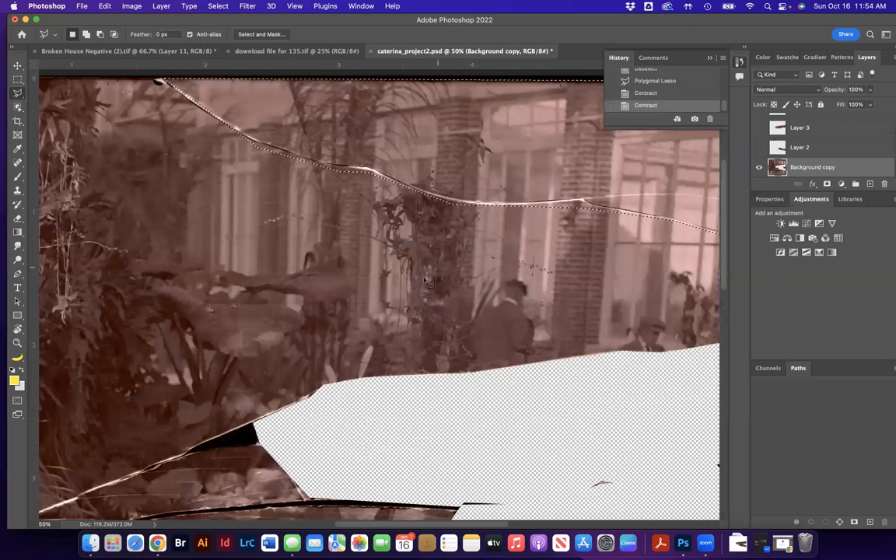
# Refine the selection edge in Quick Mask by painting black with the brush along the underside of the crack.
pyautogui.press('q')
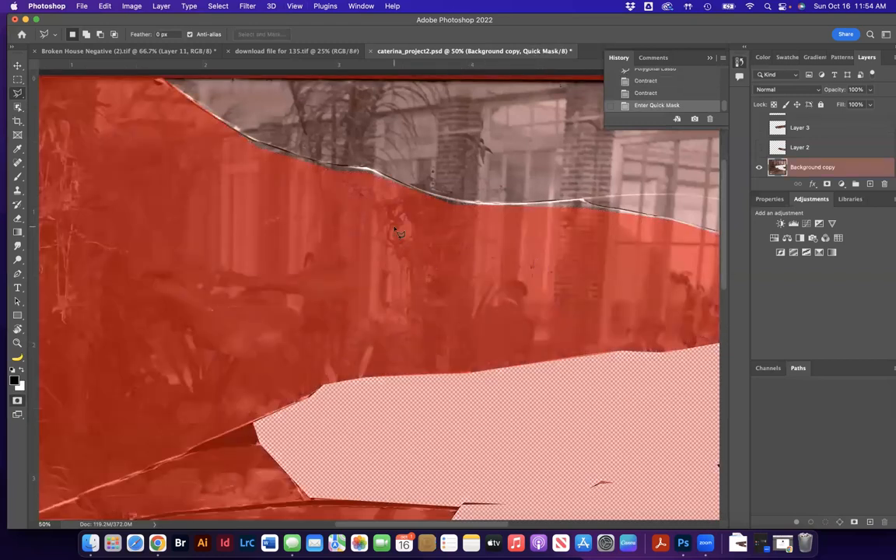
pyautogui.press('b')
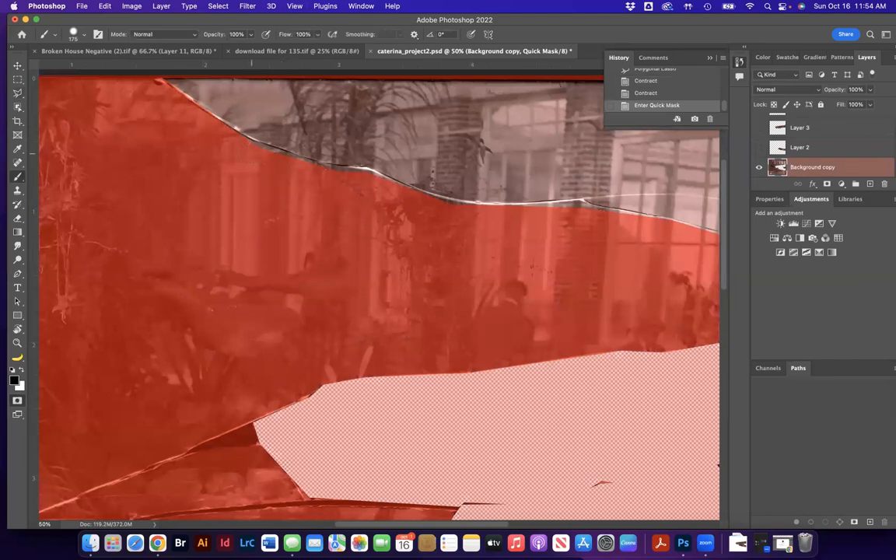
pyautogui.moveTo(358, 181); pyautogui.dragTo(371, 187)
pyautogui.hscroll(5, 434, 232)
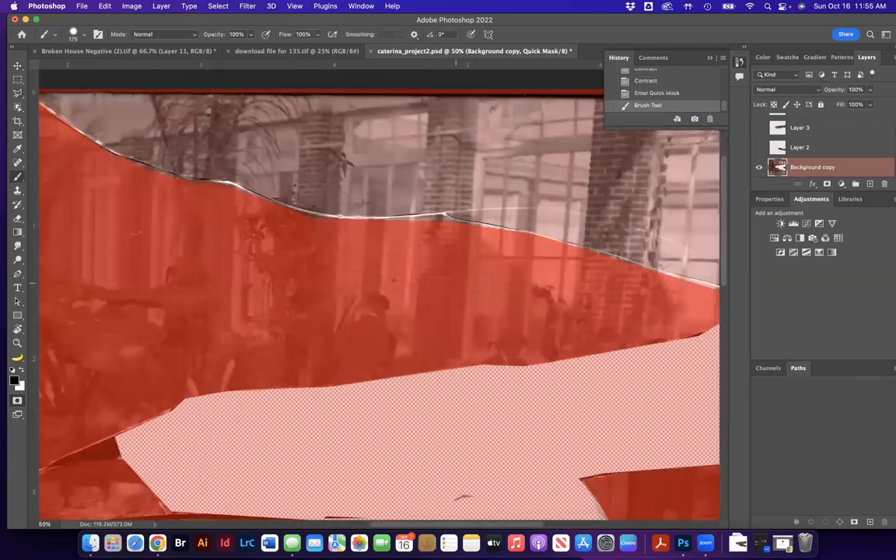
pyautogui.moveTo(434, 232)
pyautogui.mouseDown()
pyautogui.moveTo(365, 236)
pyautogui.moveTo(443, 230)
pyautogui.mouseUp()
pyautogui.hscroll(5, 551, 278)
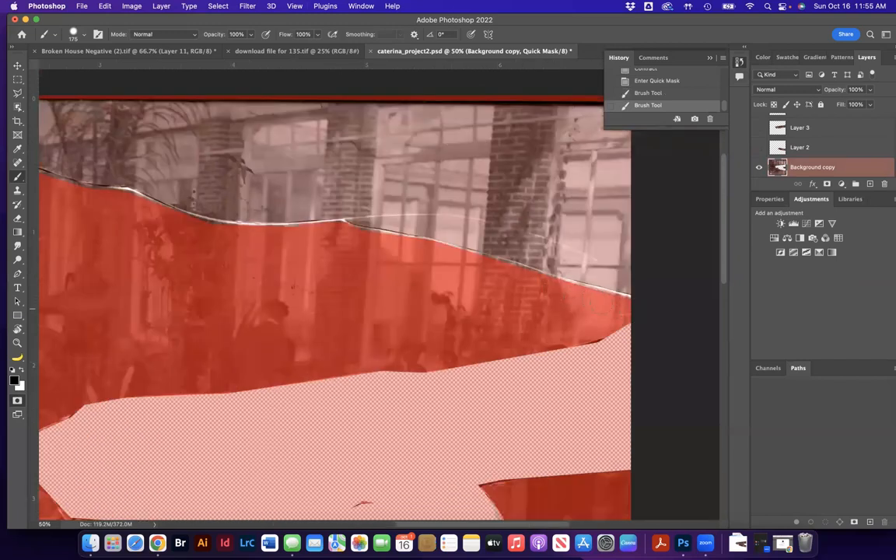
pyautogui.moveTo(560, 293); pyautogui.dragTo(557, 291)
pyautogui.hscroll(10, 468, 217)
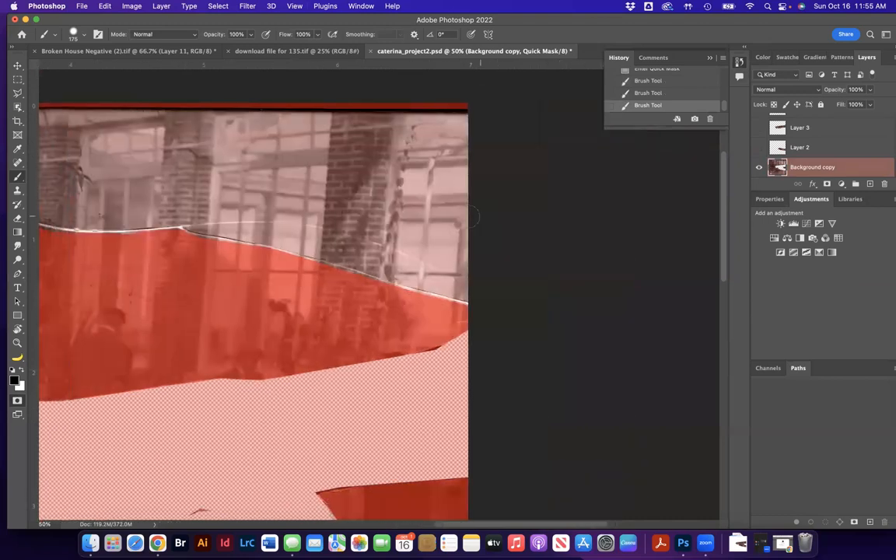
# Exit Quick Mask and cut the selected glass piece from Background copy onto a new layer.
pyautogui.hscroll(-20, 469, 217)
pyautogui.scroll(-5, 468, 216)
pyautogui.scroll(10, 467, 215)
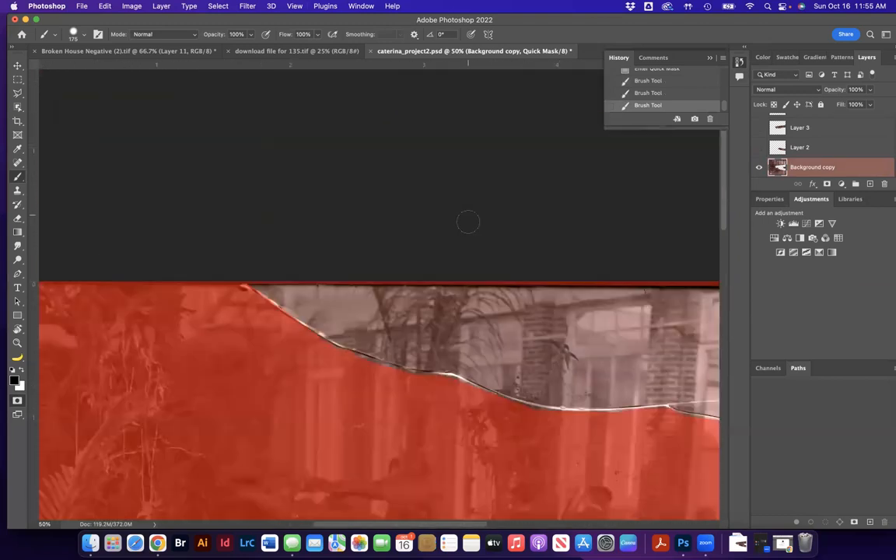
pyautogui.press('q')
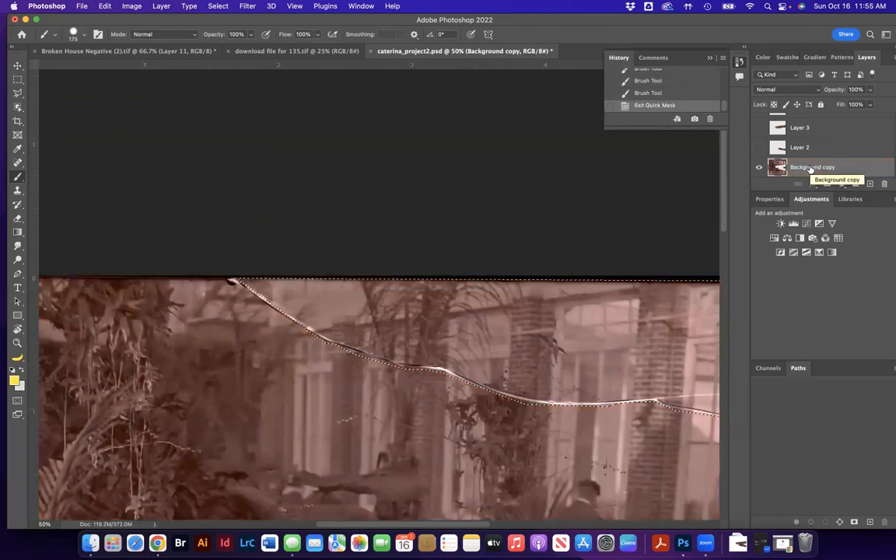
pyautogui.press('super+shift+j')
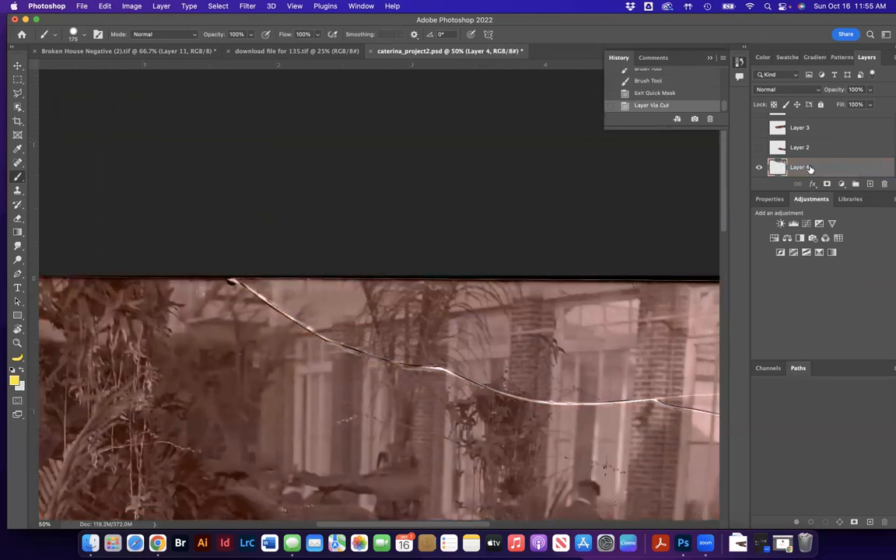
# Hide the newly cut glass piece layer and make Background copy the active layer.
pyautogui.click(761, 167)
pyautogui.scroll(-2, 798, 162)
pyautogui.click(797, 154)
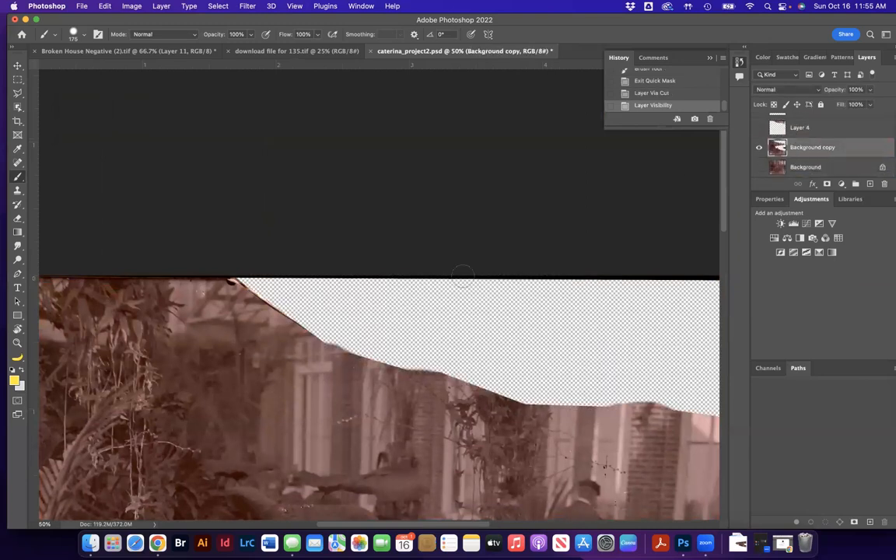
# Select the small isolated glass piece at the photo's right edge with the Object Selection tool.
pyautogui.press('super+minus')
pyautogui.moveTo(410, 369); pyautogui.dragTo(352, 200)
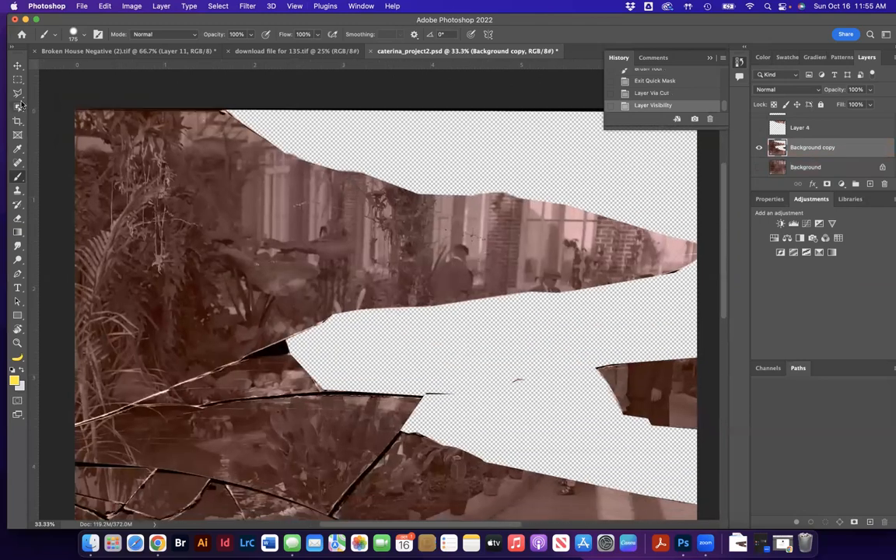
pyautogui.click(17, 107)
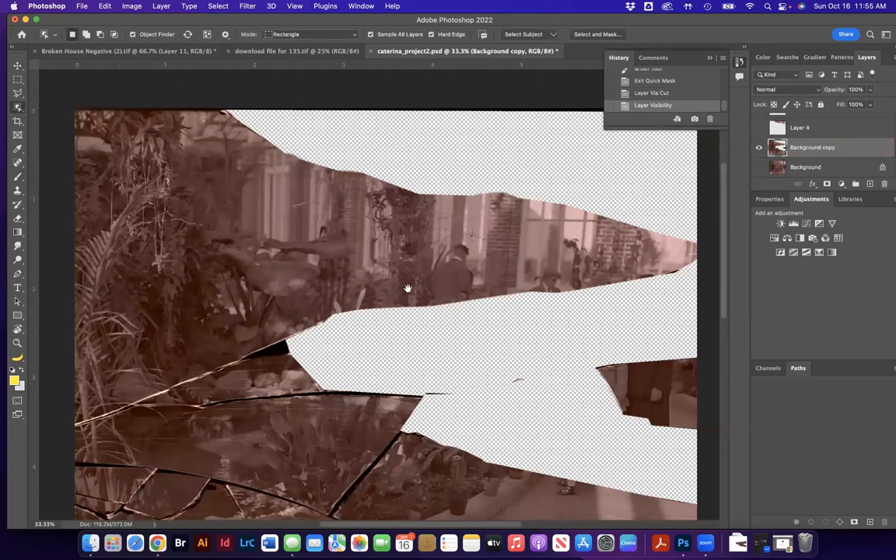
pyautogui.moveTo(358, 249); pyautogui.dragTo(342, 232)
pyautogui.moveTo(478, 267); pyautogui.dragTo(403, 198)
pyautogui.moveTo(490, 261); pyautogui.dragTo(644, 351)
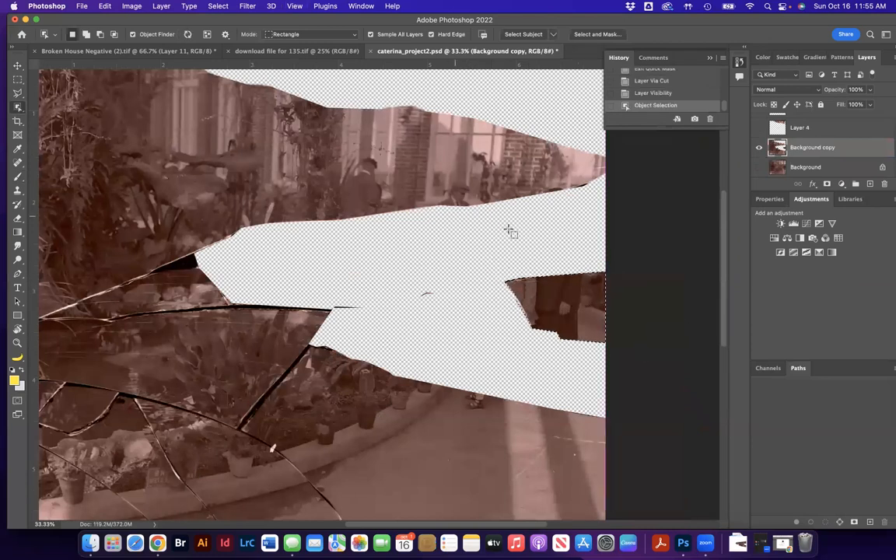
pyautogui.moveTo(174, 19); pyautogui.dragTo(159, 6)
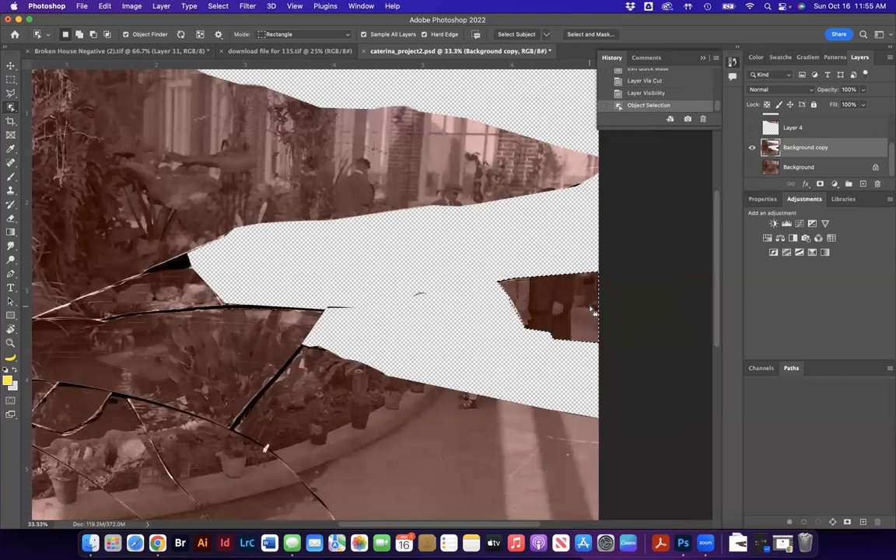
# Cut the selected small piece onto a new layer, hide that layer and make Background copy active again.
pyautogui.press('shift+super+j')
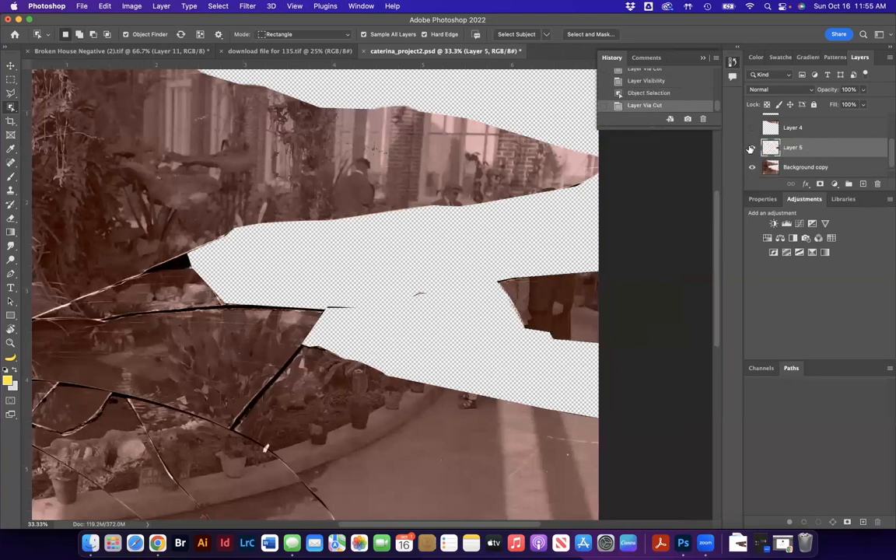
pyautogui.click(752, 147)
pyautogui.click(805, 166)
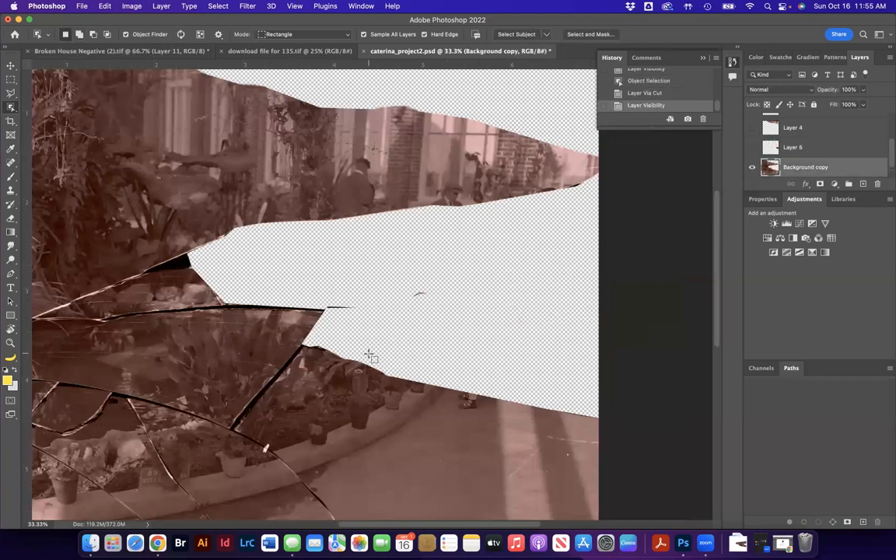
# Select the lower-right glass piece containing the walkway with the Object Selection tool.
pyautogui.scroll(-4, 371, 355)
pyautogui.moveTo(241, 290); pyautogui.dragTo(622, 495)
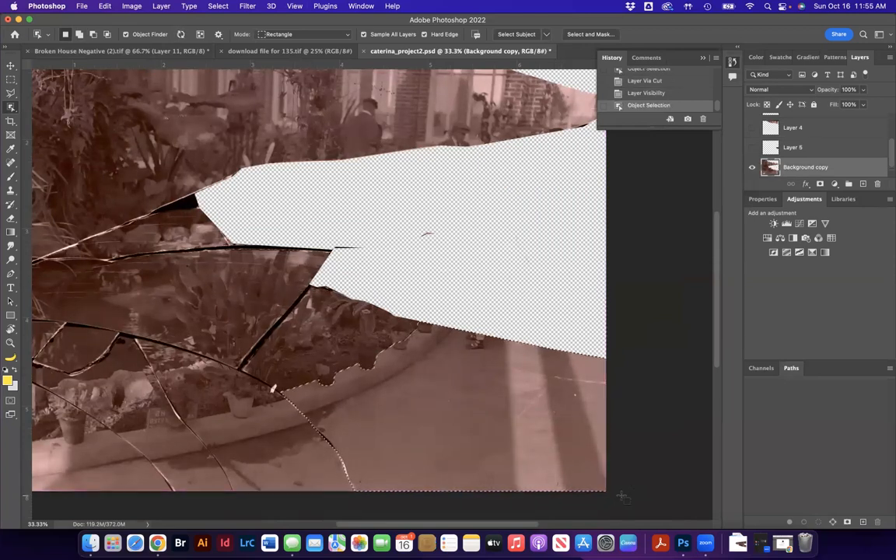
pyautogui.press('super+equal')
pyautogui.press('super+equal')
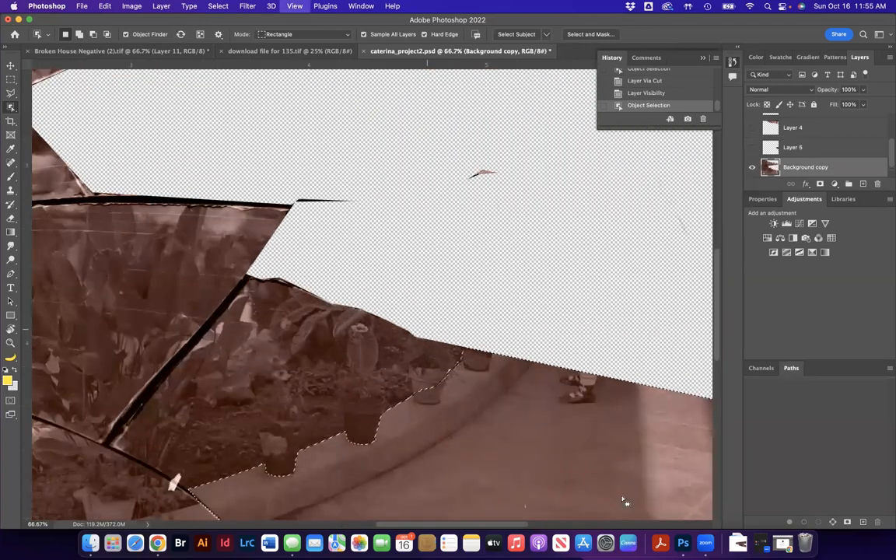
pyautogui.hscroll(-4, 621, 500)
pyautogui.scroll(-3, 622, 500)
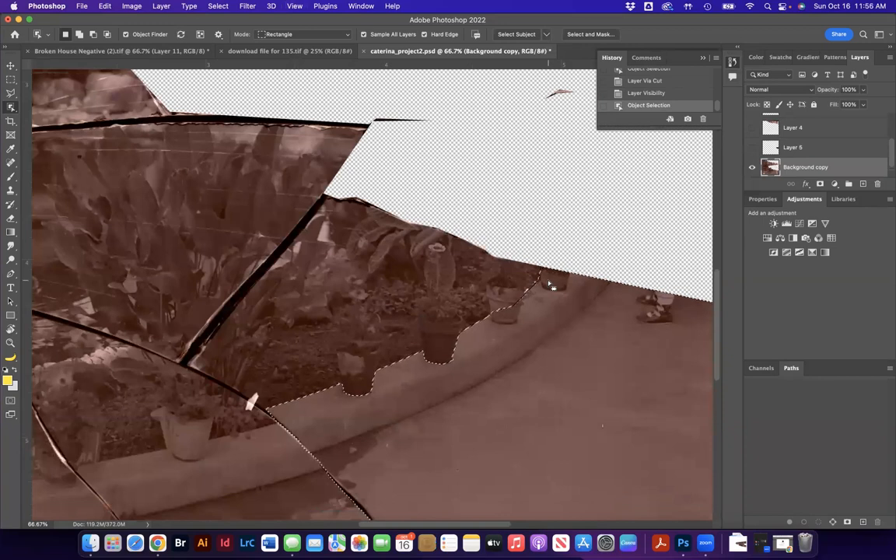
# Extend the walkway piece selection in Quick Mask by painting white over the planted bed up to the surrounding cracks.
pyautogui.press('q')
pyautogui.press('q')
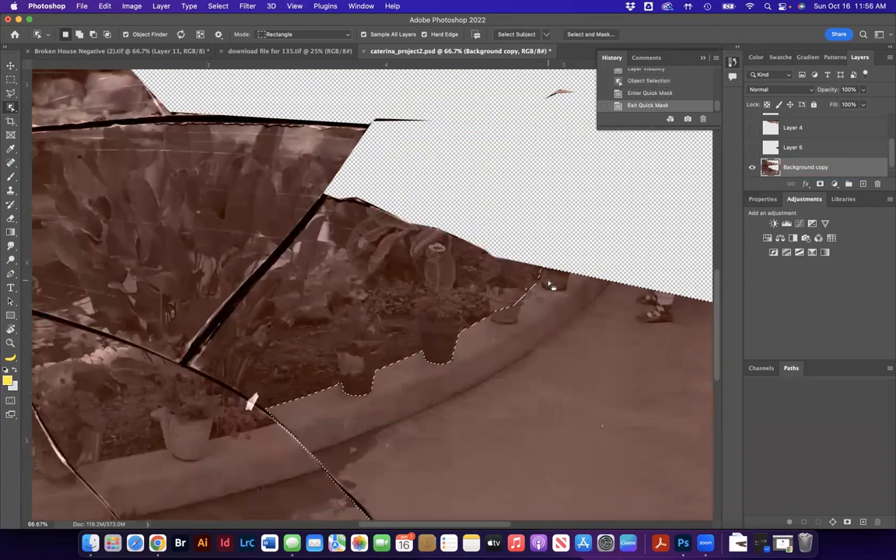
pyautogui.press('super+d')
pyautogui.click(550, 285)
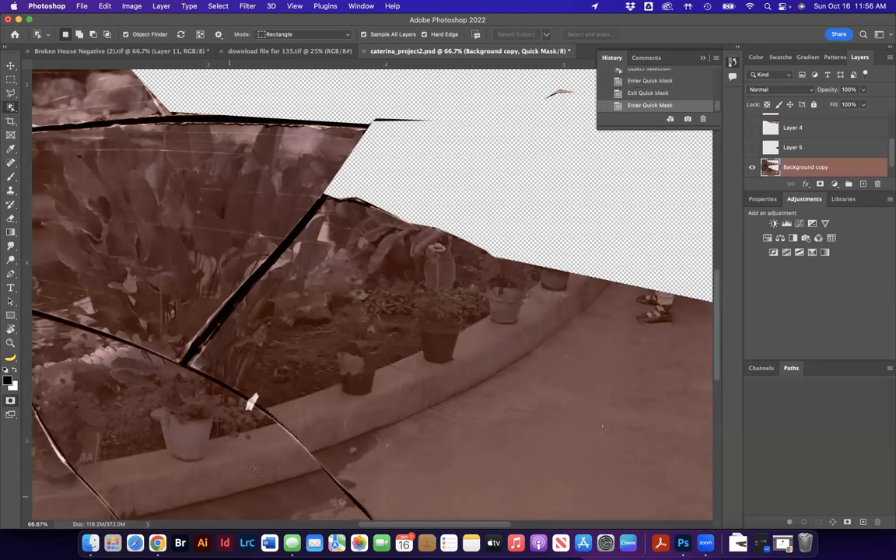
pyautogui.press('q')
pyautogui.press('b')
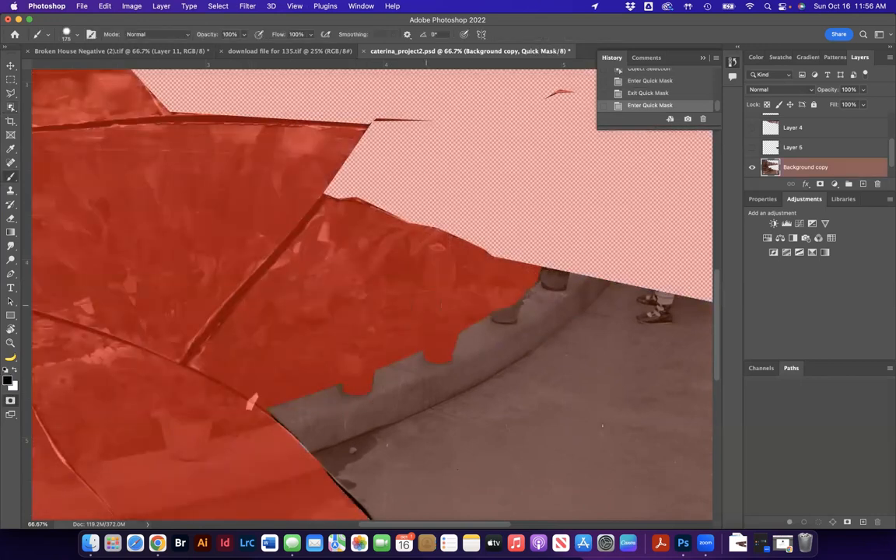
pyautogui.moveTo(431, 246)
pyautogui.mouseDown()
pyautogui.moveTo(411, 221)
pyautogui.moveTo(272, 230)
pyautogui.moveTo(243, 311)
pyautogui.moveTo(208, 353)
pyautogui.moveTo(267, 388)
pyautogui.moveTo(221, 344)
pyautogui.mouseUp()
pyautogui.press('x')
pyautogui.moveTo(265, 273)
pyautogui.mouseDown()
pyautogui.moveTo(366, 265)
pyautogui.moveTo(443, 218)
pyautogui.moveTo(420, 288)
pyautogui.mouseUp()
pyautogui.moveTo(452, 327)
pyautogui.mouseDown()
pyautogui.moveTo(541, 263)
pyautogui.moveTo(536, 253)
pyautogui.moveTo(359, 386)
pyautogui.moveTo(231, 307)
pyautogui.mouseUp()
pyautogui.press('q')
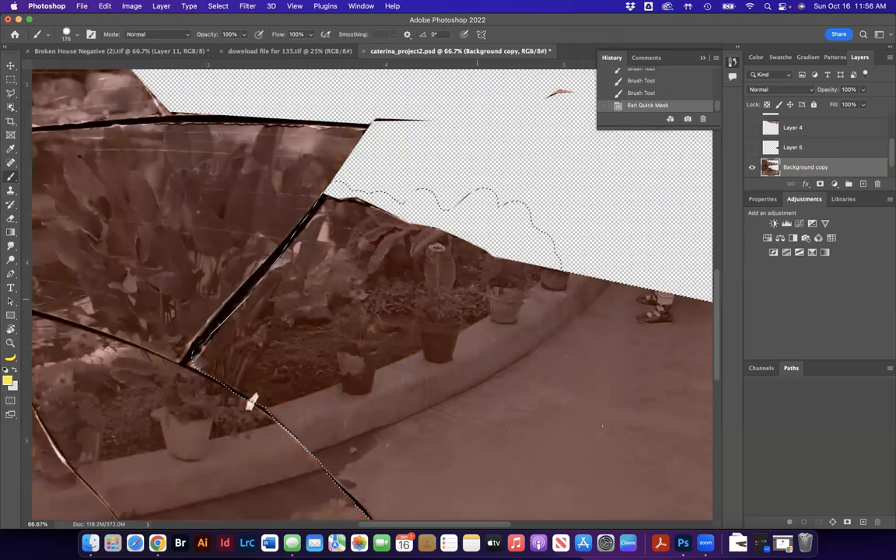
# Check the extent of the lower-right piece selection using Quick Mask and by temporarily showing the Background layer.
pyautogui.press('super+minus')
pyautogui.press('super+minus')
pyautogui.press('super+minus')
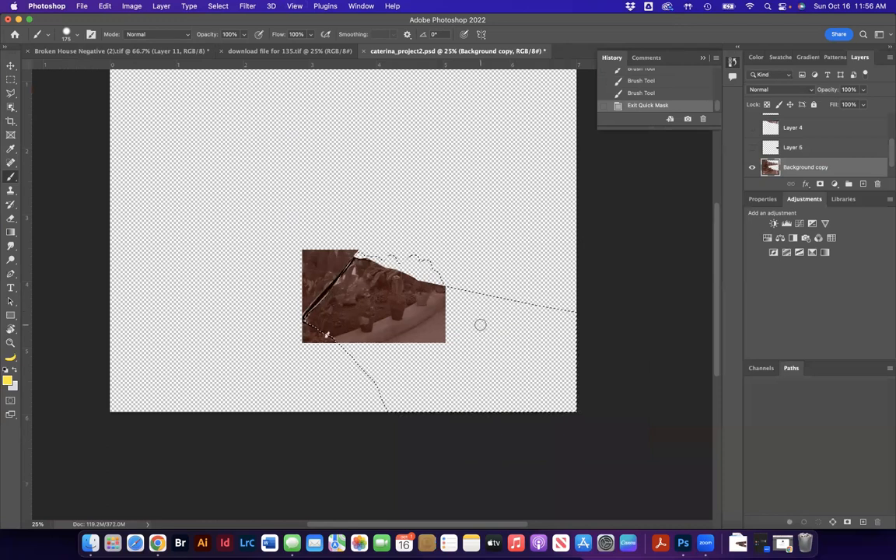
pyautogui.press('q')
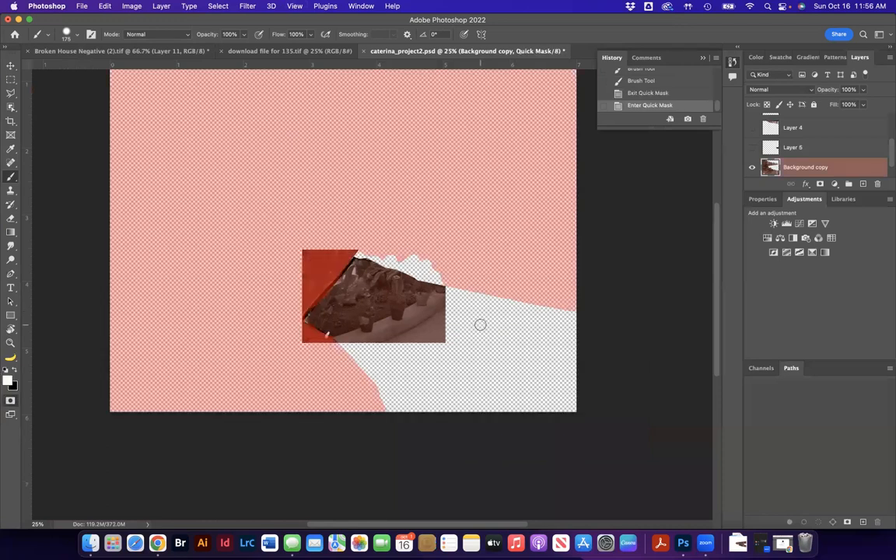
pyautogui.press('q')
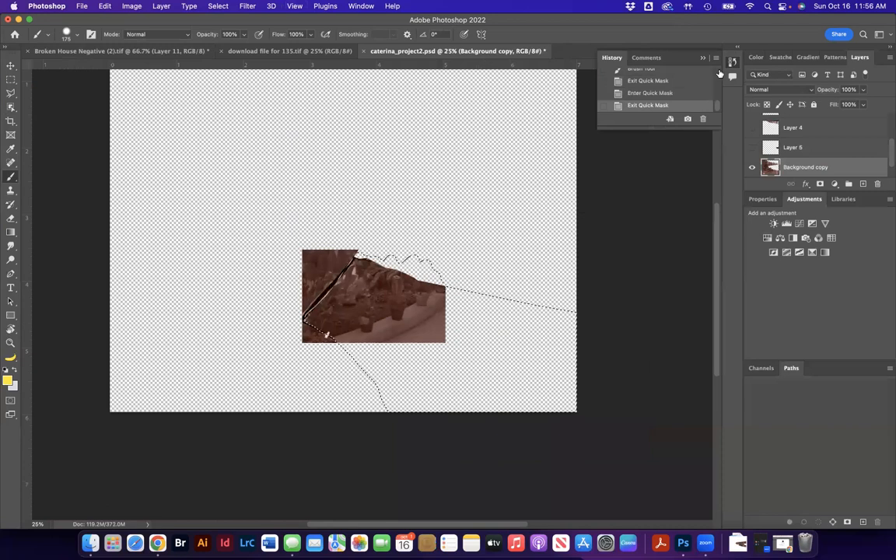
pyautogui.scroll(-1, 778, 148)
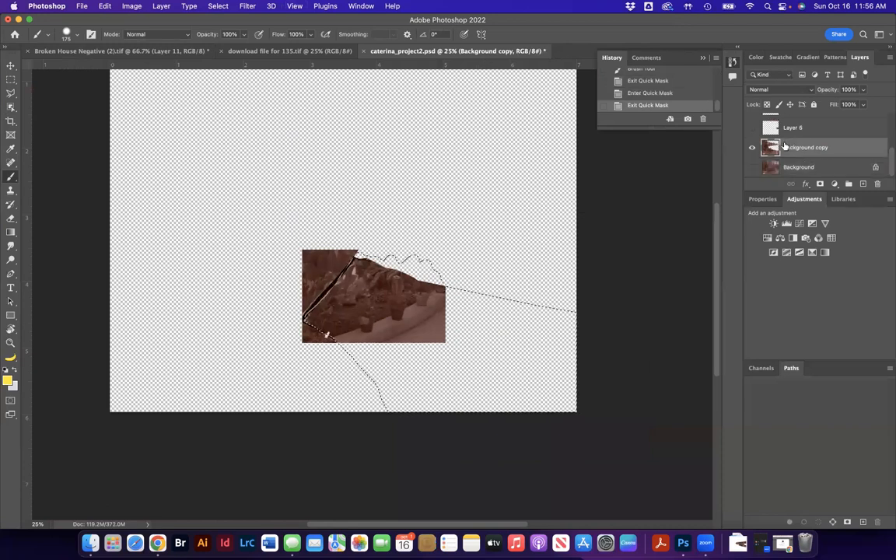
pyautogui.click(751, 167)
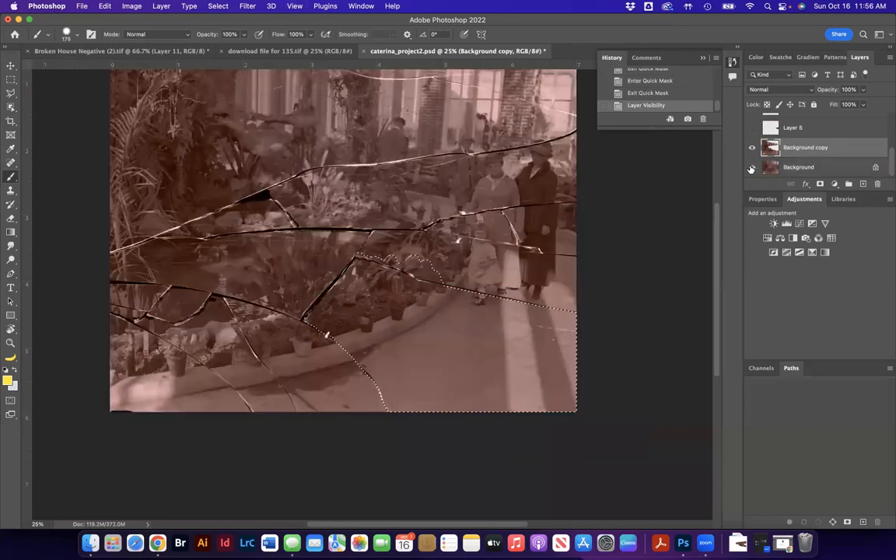
pyautogui.click(751, 168)
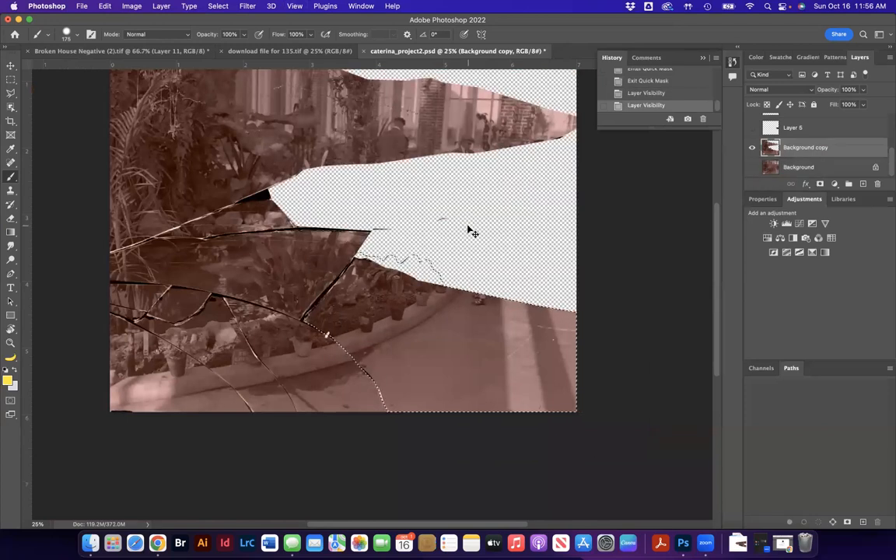
# Try to subtract the excess transparent area above the planted bed from the selection with the Object Selection tool.
pyautogui.press('super+equal')
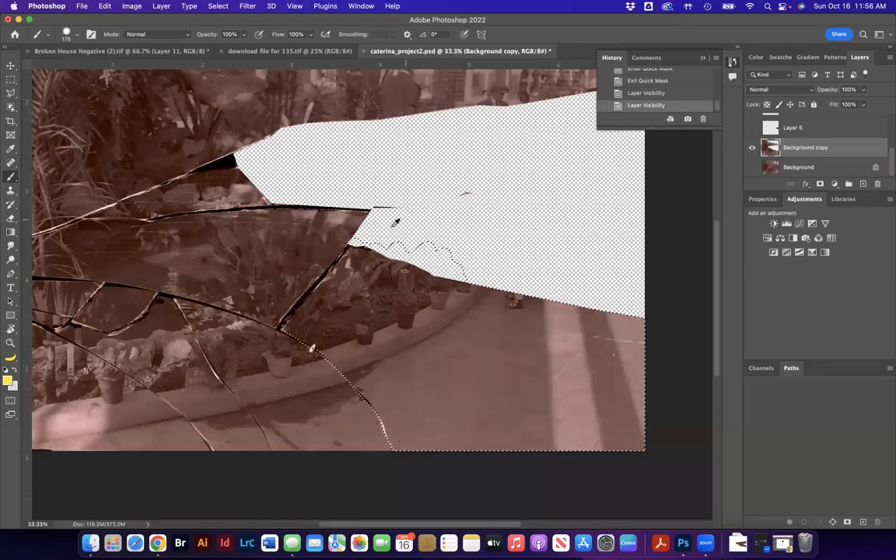
pyautogui.click(11, 93)
pyautogui.click(11, 106)
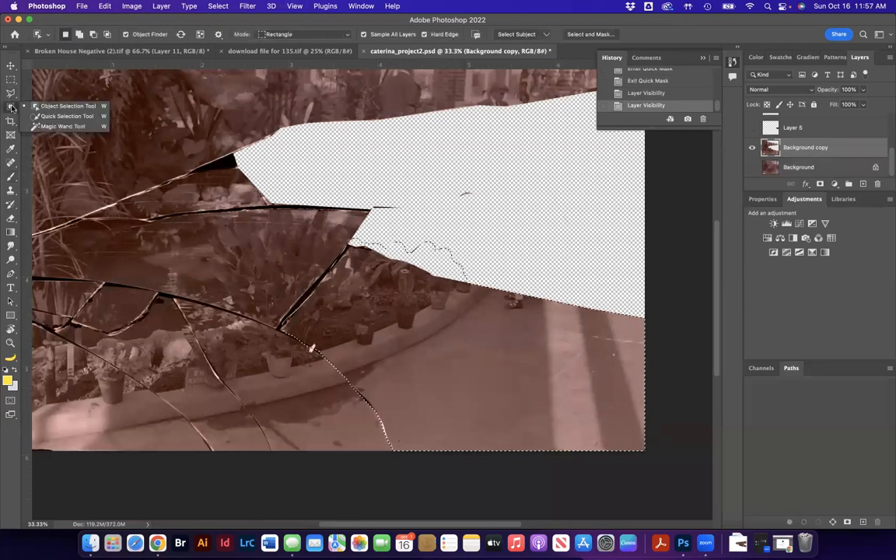
pyautogui.click(43, 98)
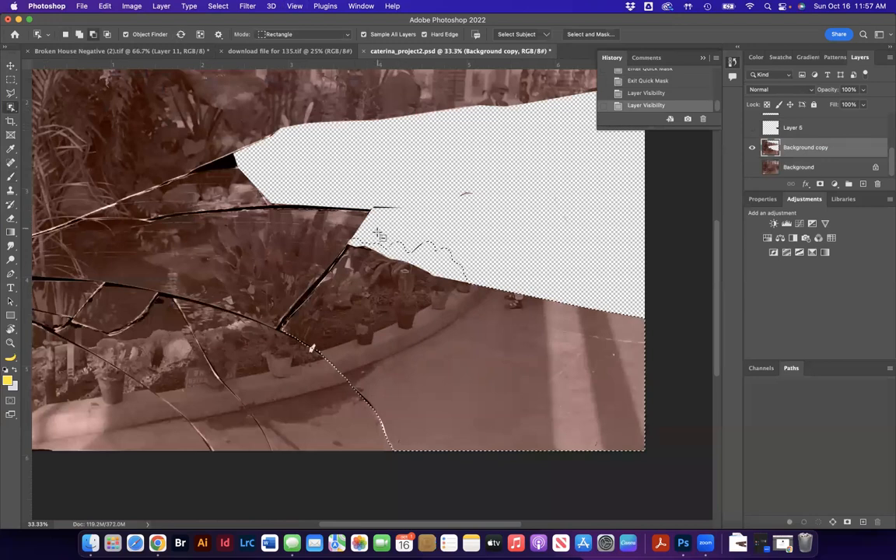
pyautogui.moveTo(378, 234); pyautogui.dragTo(465, 257)
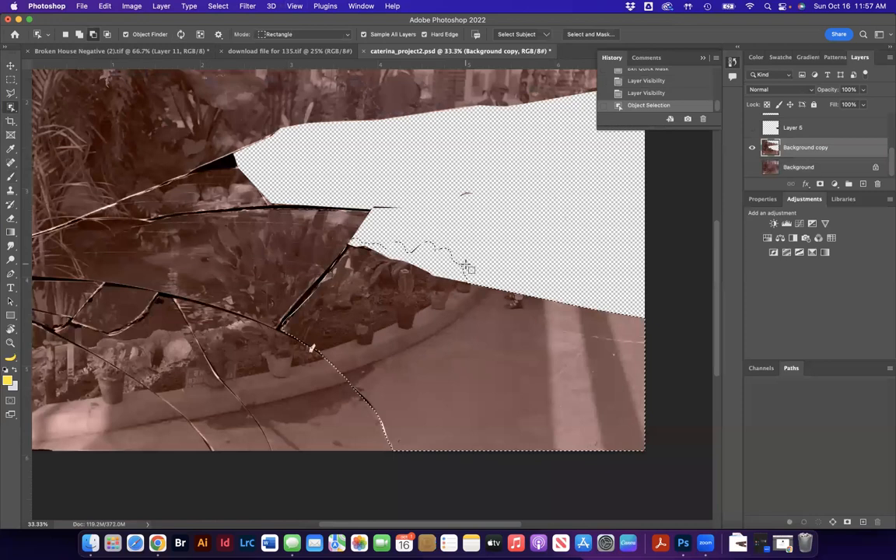
# Subtract the transparent area above the planted bed from the selection with the Magic Wand tool.
pyautogui.rightClick(12, 106)
pyautogui.click(31, 126)
pyautogui.click(431, 255)
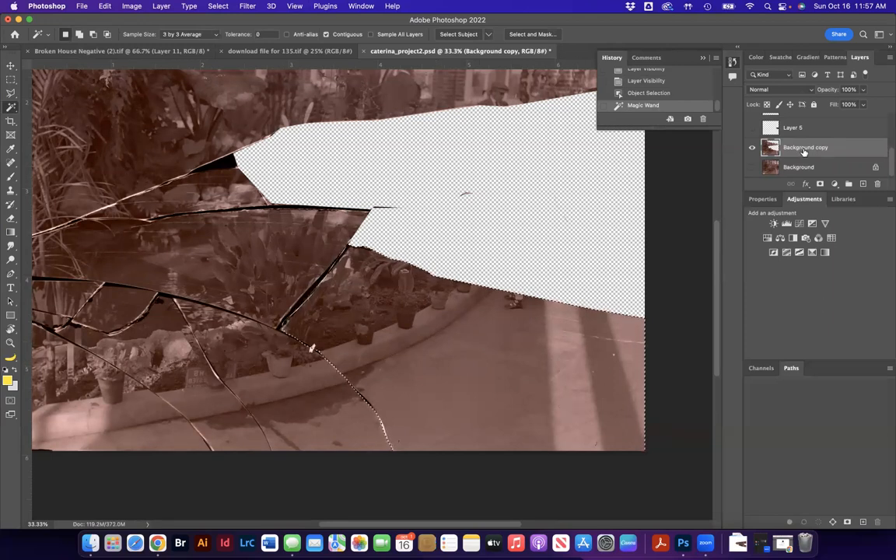
# Cut the selected lower-right piece from Background copy onto a new layer and hide that layer.
pyautogui.press('super+shift+j')
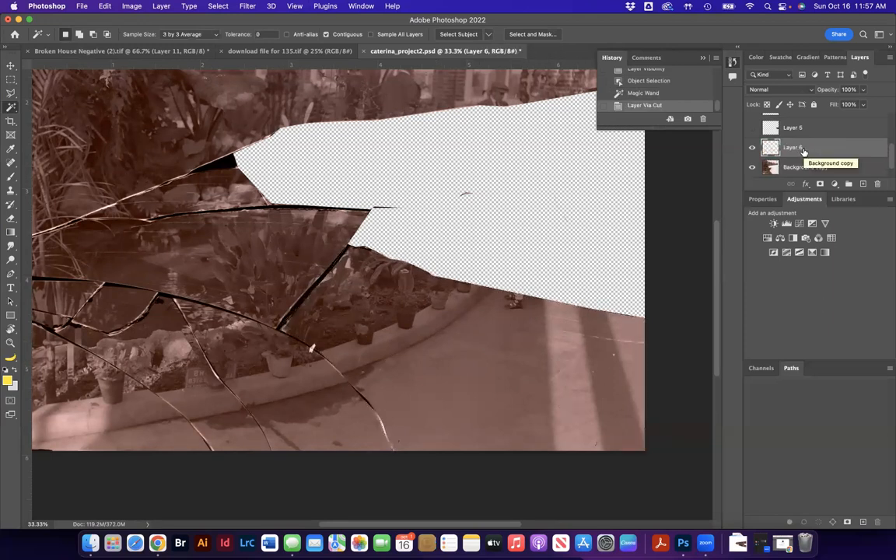
pyautogui.click(752, 148)
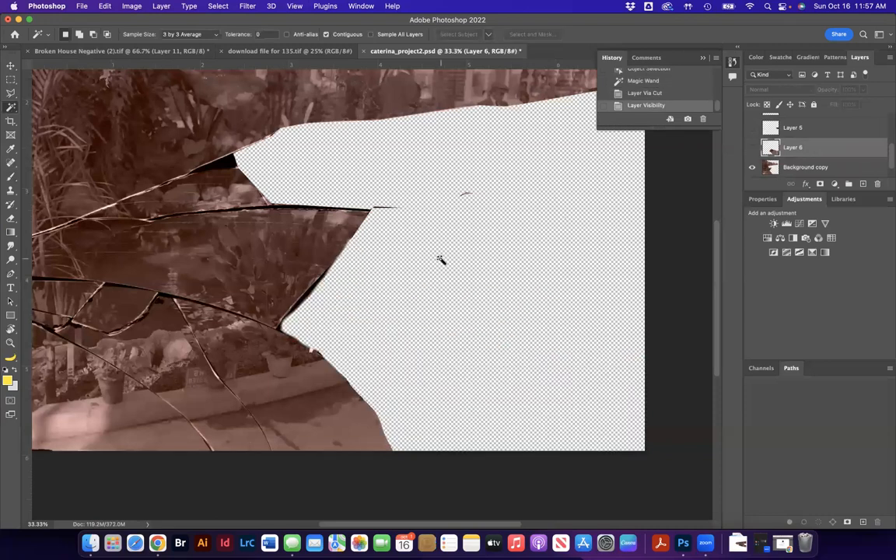
pyautogui.scroll(5, 371, 371)
pyautogui.hscroll(-3, 370, 371)
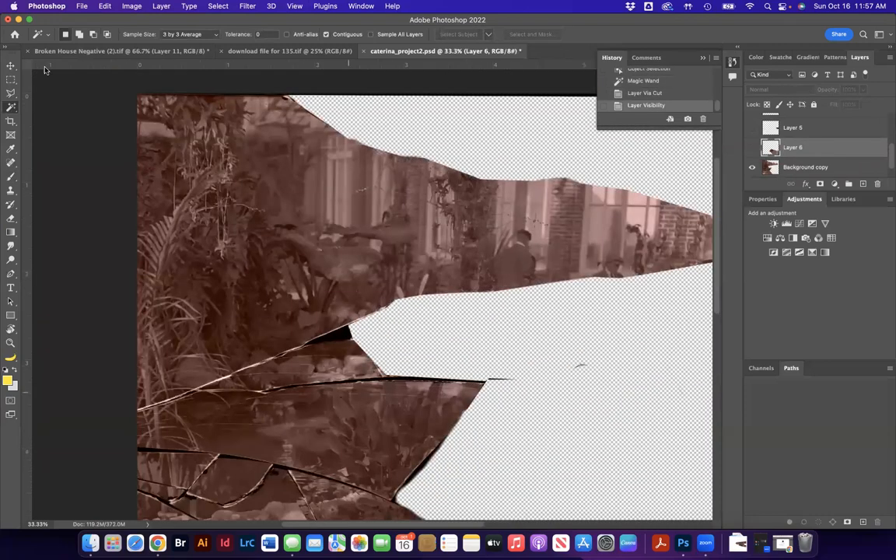
pyautogui.click(10, 120)
pyautogui.click(9, 137)
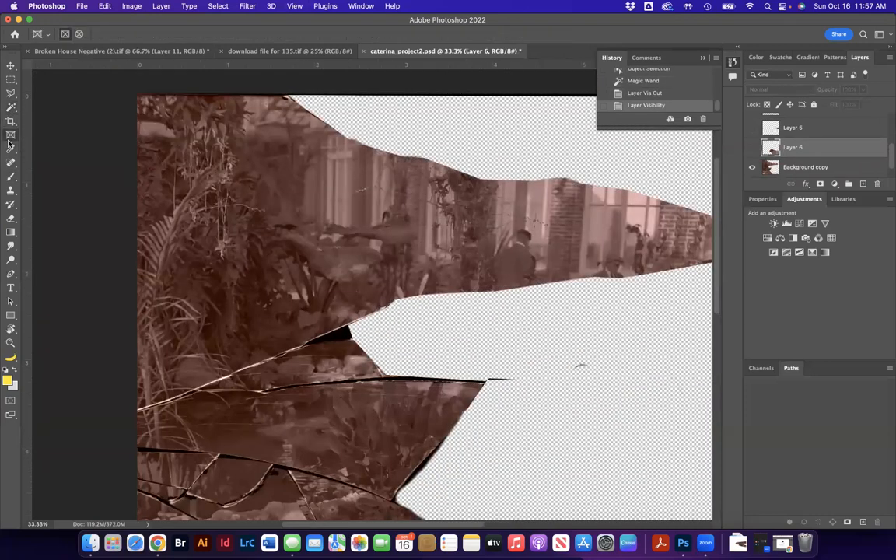
pyautogui.moveTo(131, 88); pyautogui.dragTo(649, 401)
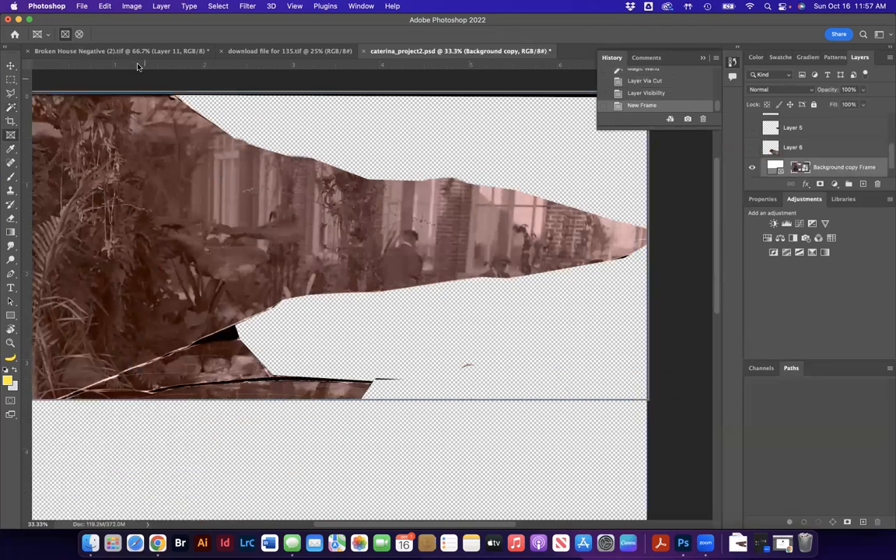
pyautogui.press('super+z')
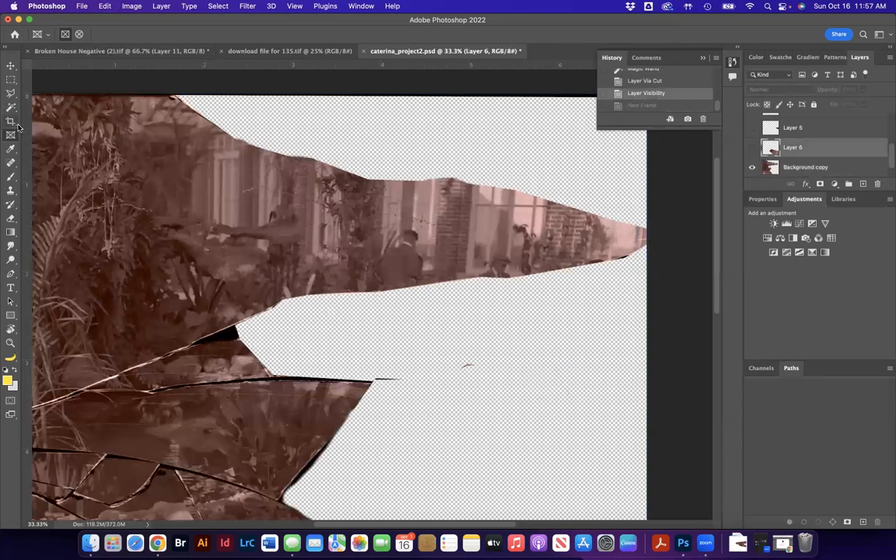
# Select the large upper glass piece with the foliage and windows using the Object Selection tool.
pyautogui.click(11, 120)
pyautogui.click(11, 94)
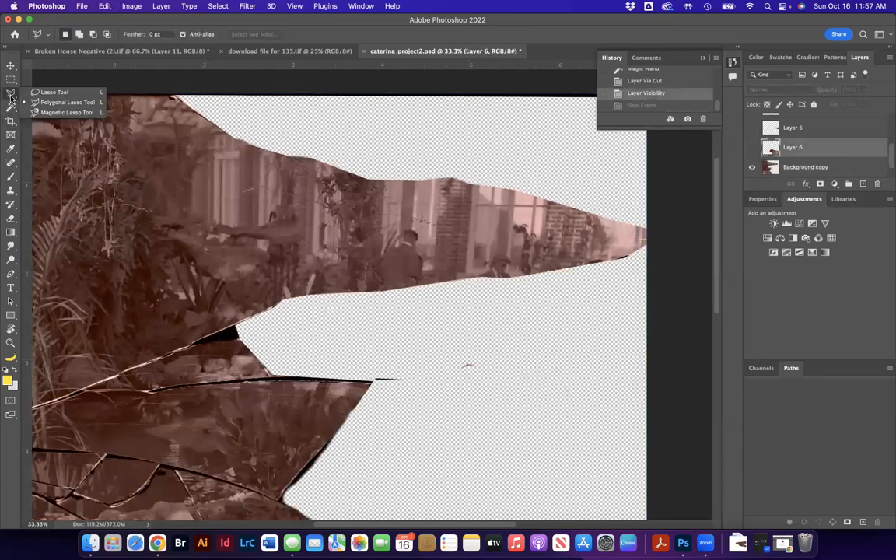
pyautogui.click(11, 107)
pyautogui.click(67, 106)
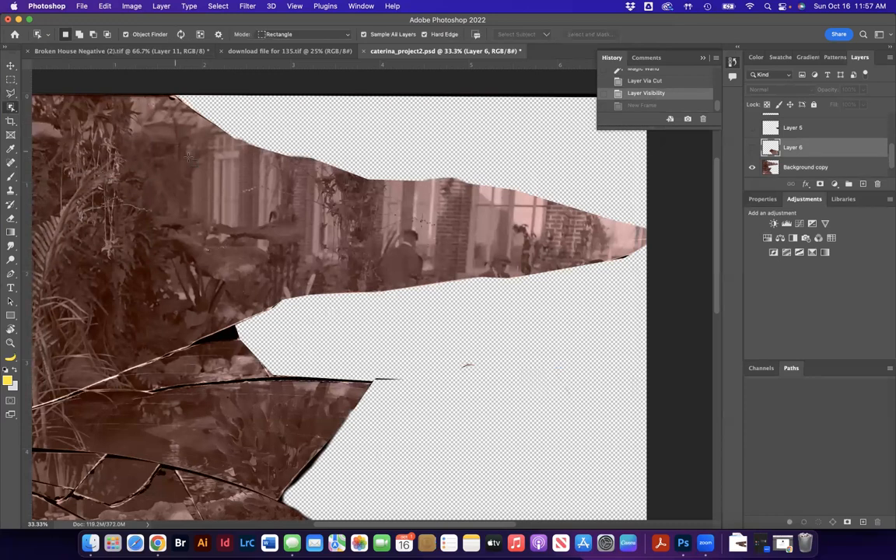
pyautogui.press('super+minus')
pyautogui.moveTo(112, 144); pyautogui.dragTo(490, 367)
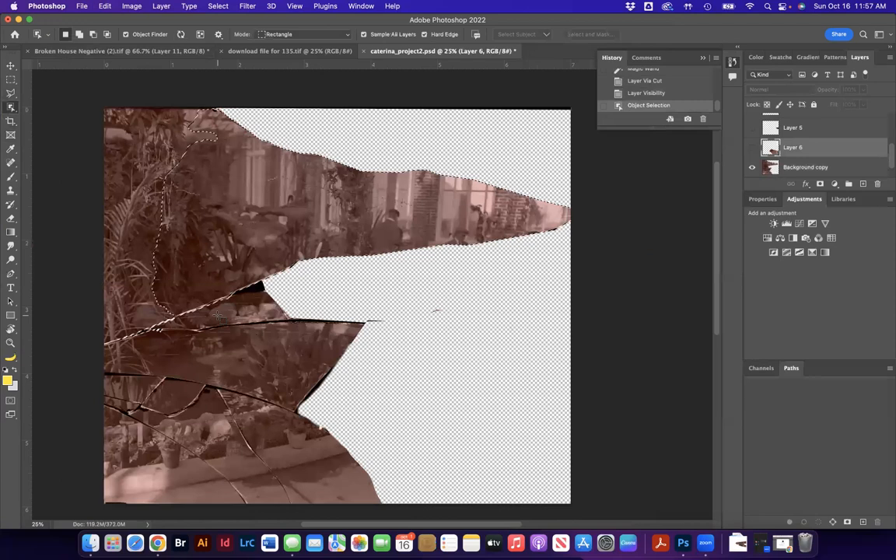
# Extend the selection of the upper glass piece over the foliage out to the photo's edge by painting in Quick Mask mode.
pyautogui.press('q')
pyautogui.press('b')
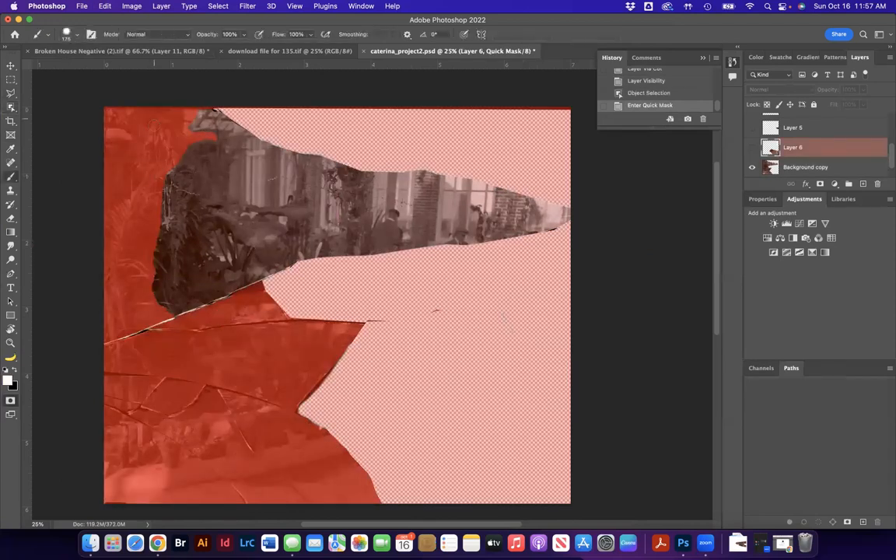
pyautogui.moveTo(159, 117)
pyautogui.mouseDown()
pyautogui.moveTo(204, 152)
pyautogui.moveTo(154, 119)
pyautogui.moveTo(100, 117)
pyautogui.moveTo(109, 208)
pyautogui.moveTo(101, 325)
pyautogui.moveTo(117, 309)
pyautogui.moveTo(151, 302)
pyautogui.moveTo(112, 315)
pyautogui.moveTo(144, 302)
pyautogui.moveTo(125, 155)
pyautogui.moveTo(155, 173)
pyautogui.moveTo(115, 238)
pyautogui.mouseUp()
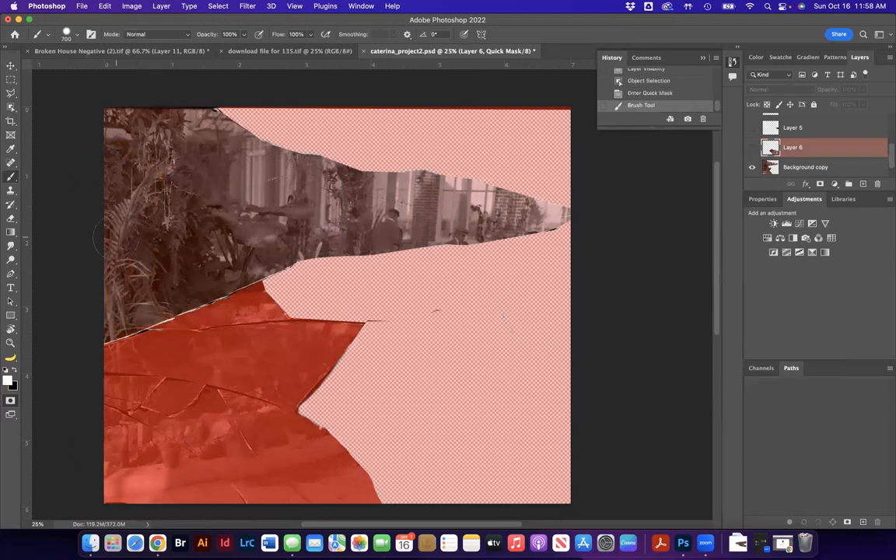
pyautogui.press('q')
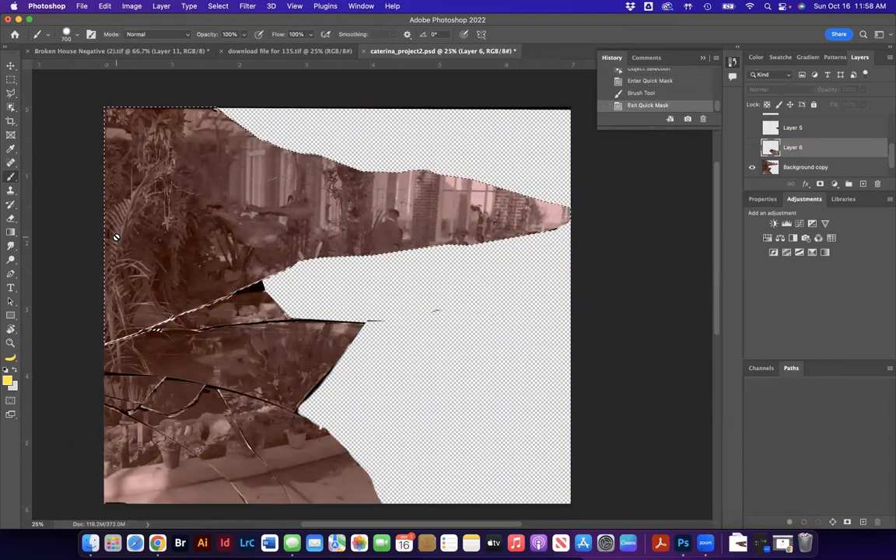
# Cut the selected upper piece from Background copy onto a new layer and hide that layer.
pyautogui.press('super+j')
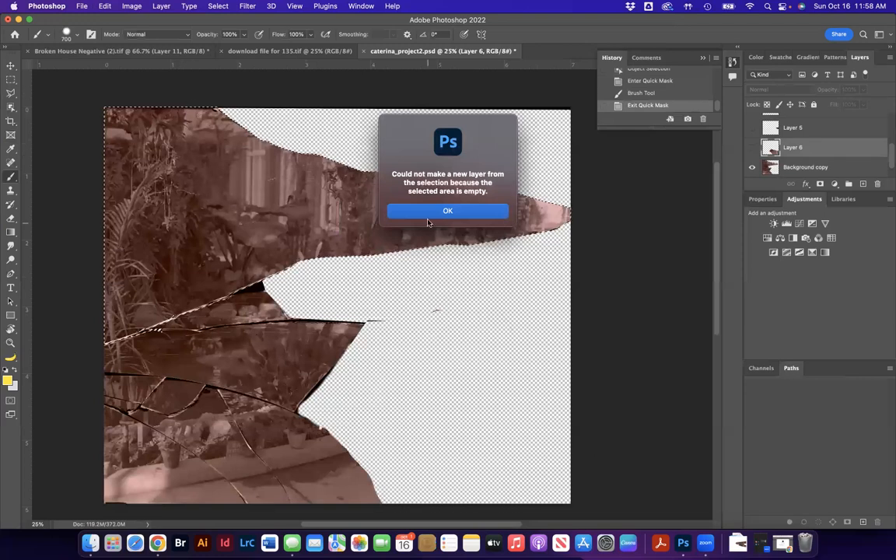
pyautogui.click(440, 210)
pyautogui.click(786, 167)
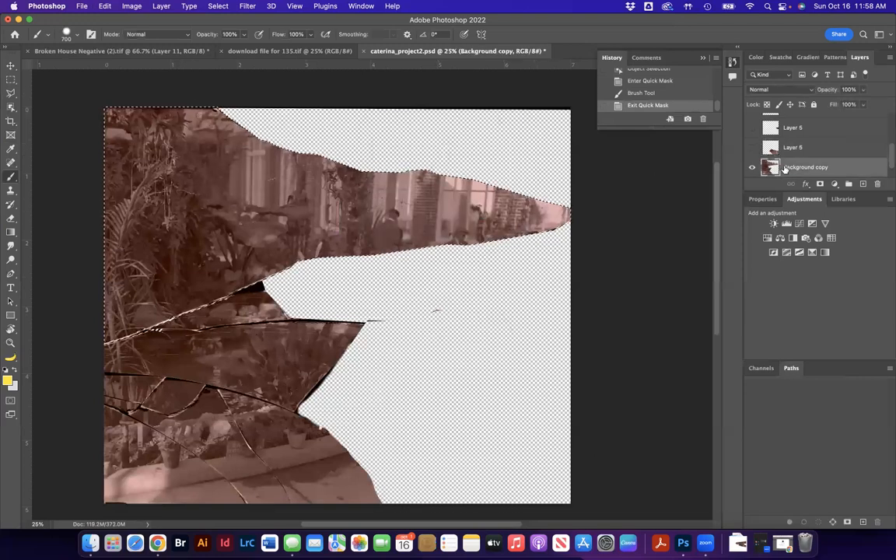
pyautogui.press('super+shift+j')
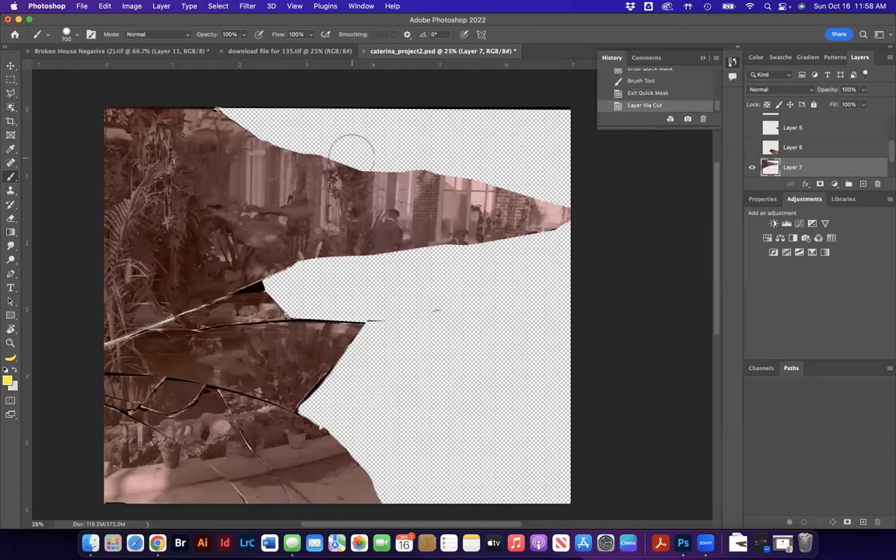
pyautogui.click(753, 168)
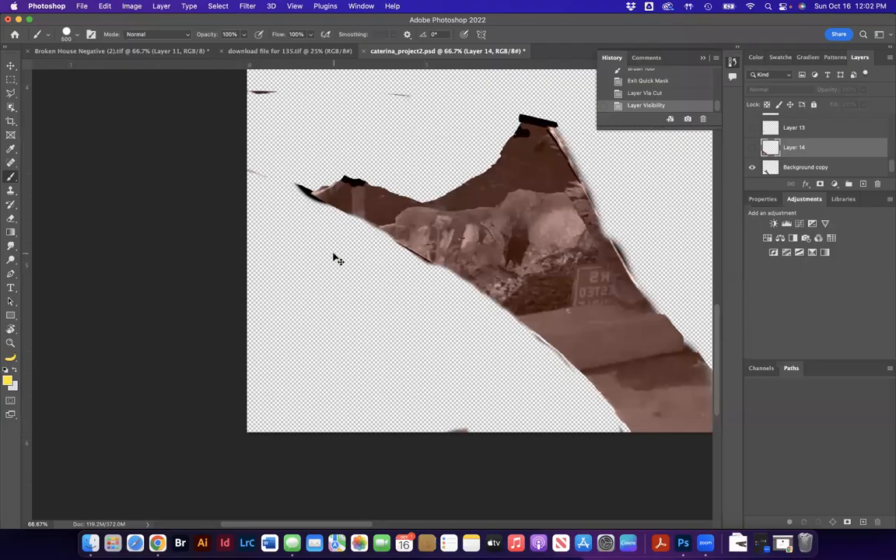
# Enlarge the layer list and make all the hidden glass-piece layers from Layer 1 to Layer 14 visible.
pyautogui.click(11, 67)
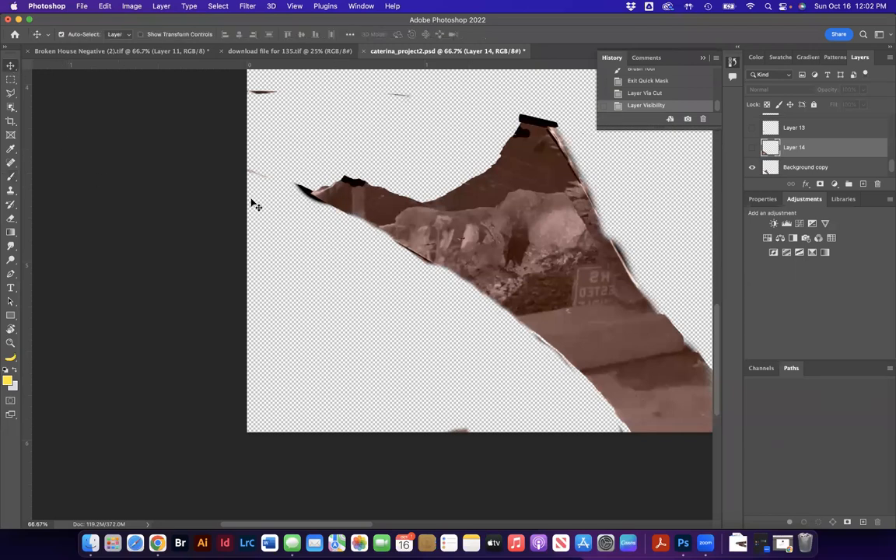
pyautogui.click(370, 248)
pyautogui.moveTo(370, 248); pyautogui.dragTo(232, 321)
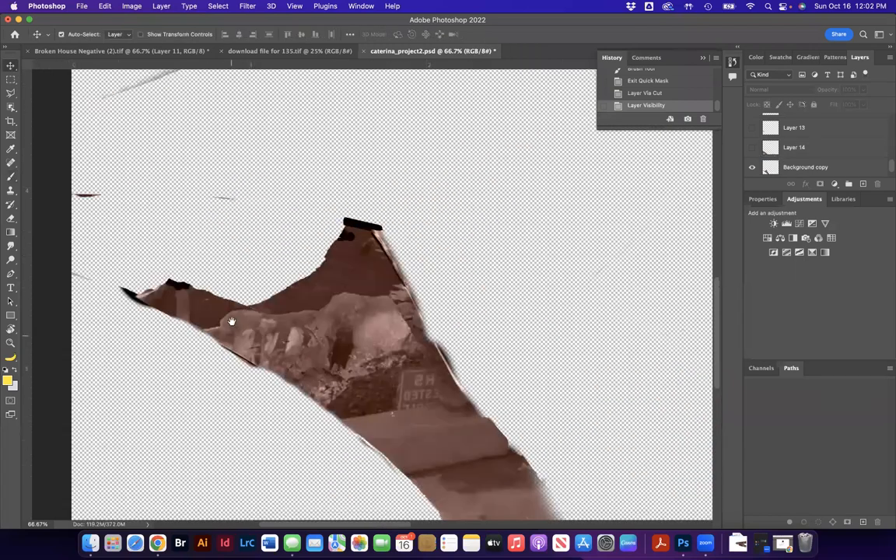
pyautogui.press('super+minus')
pyautogui.press('super+minus')
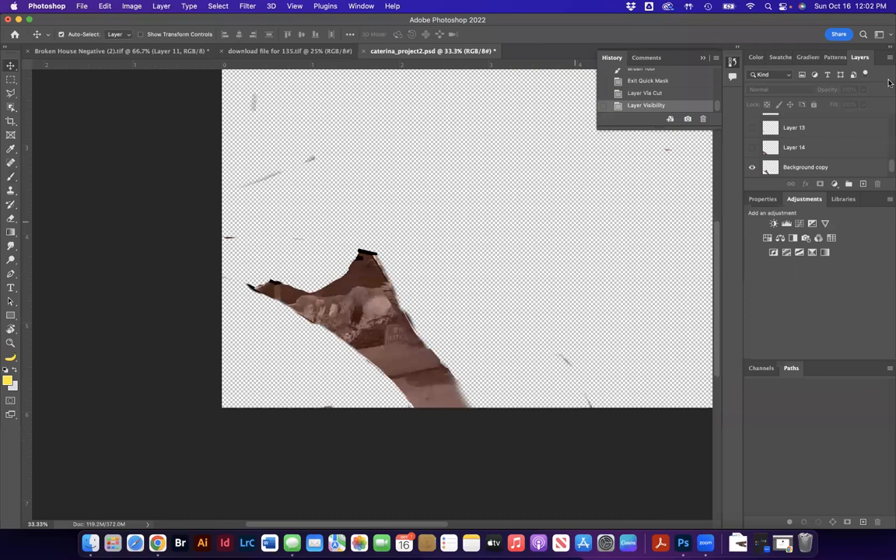
pyautogui.moveTo(822, 192); pyautogui.dragTo(822, 372)
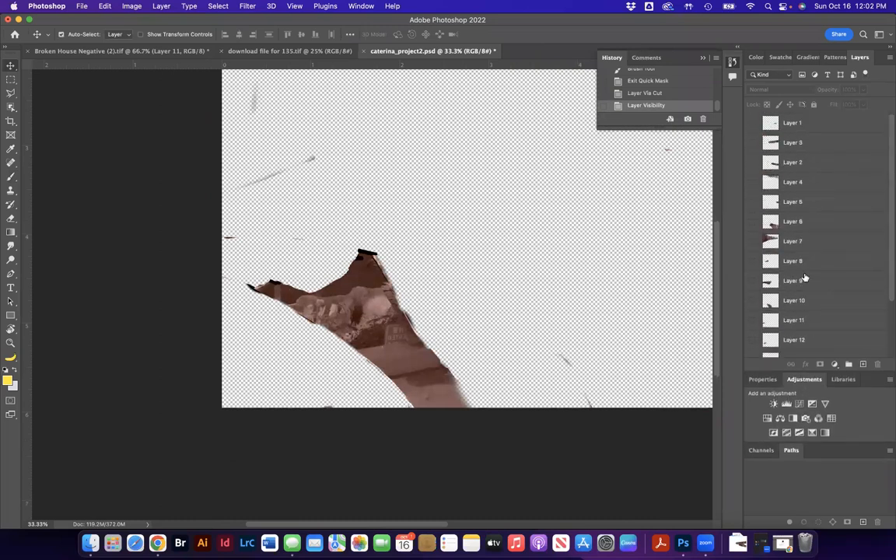
pyautogui.moveTo(752, 123); pyautogui.dragTo(751, 356)
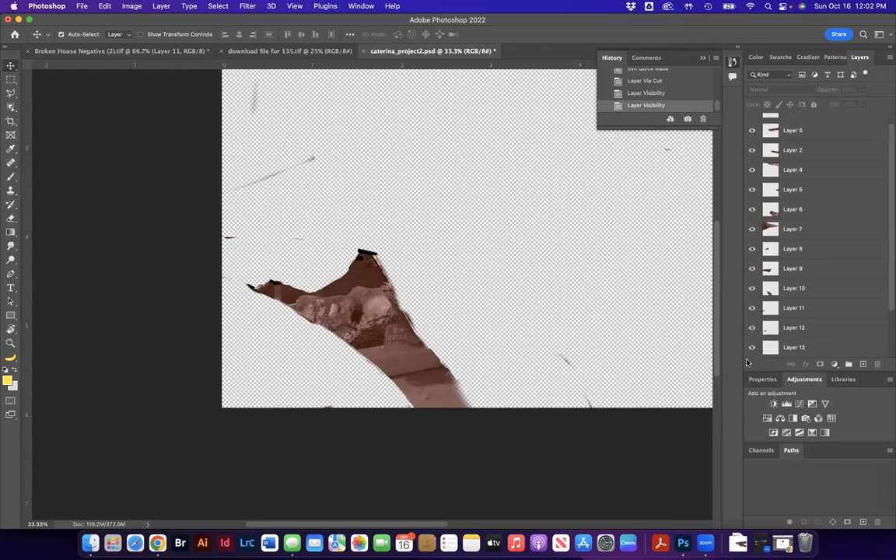
pyautogui.scroll(-3, 752, 335)
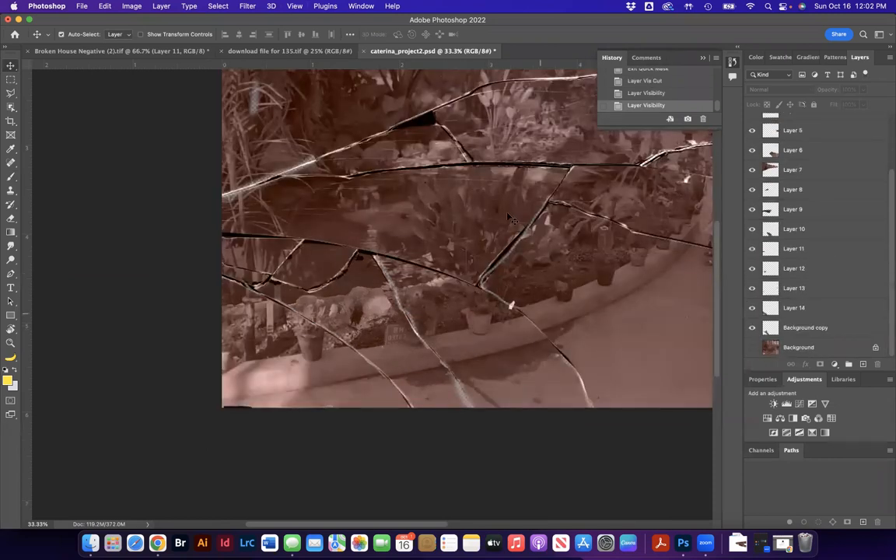
# Examine the reassembled photo for the cracks between the separated glass pieces.
pyautogui.scroll(5, 510, 218)
pyautogui.hscroll(3, 509, 218)
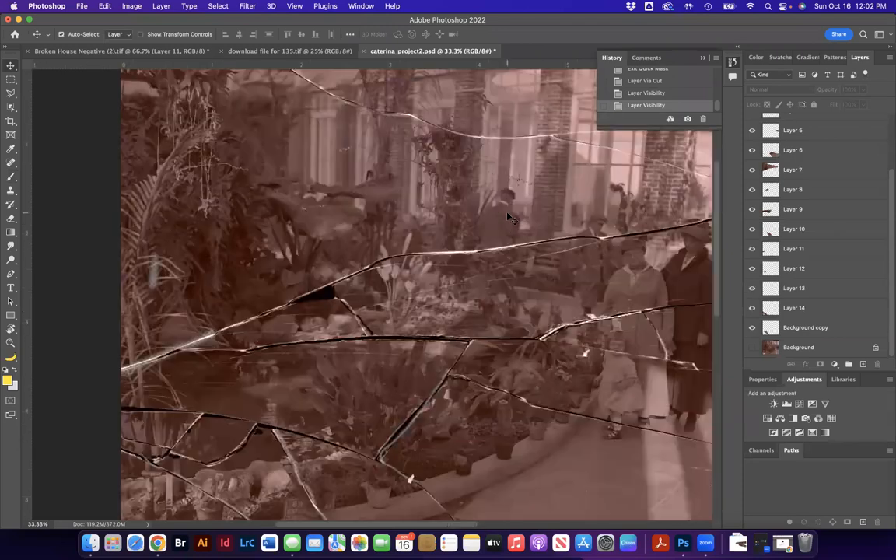
pyautogui.hscroll(4, 509, 219)
pyautogui.scroll(-1, 510, 218)
pyautogui.hscroll(-4, 510, 219)
pyautogui.scroll(2, 509, 218)
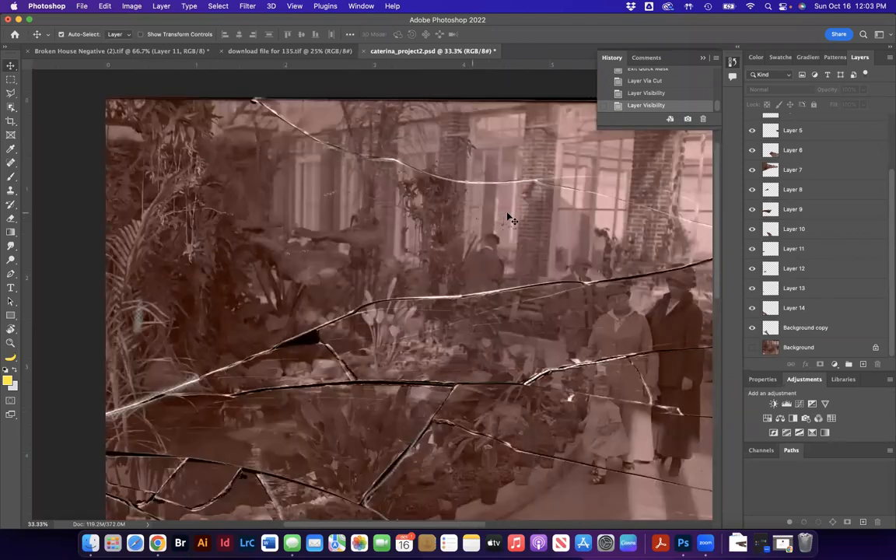
pyautogui.hscroll(1, 509, 219)
pyautogui.scroll(1, 510, 219)
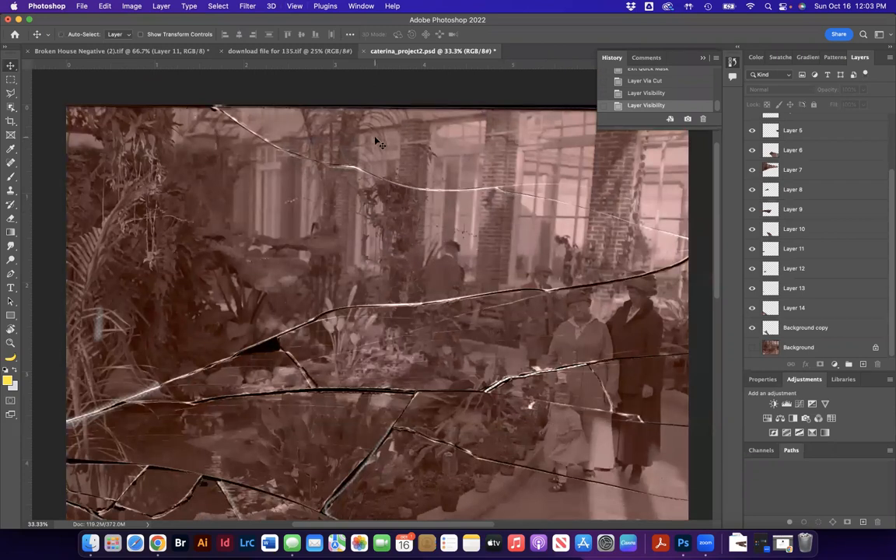
# Move the top glass piece on Layer 4 down against the window piece to close the crack between them.
pyautogui.press('super+equal')
pyautogui.press('super+equal')
pyautogui.scroll(5, 337, 122)
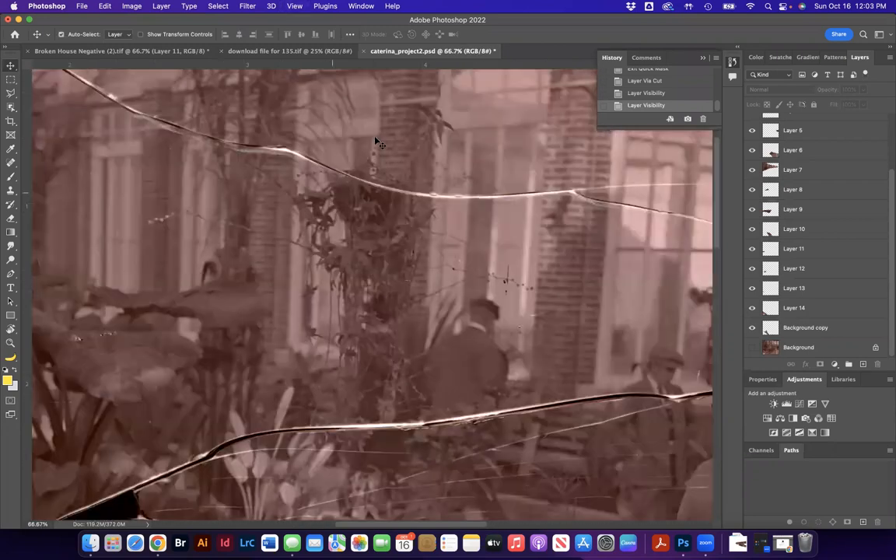
pyautogui.moveTo(413, 211); pyautogui.dragTo(414, 191)
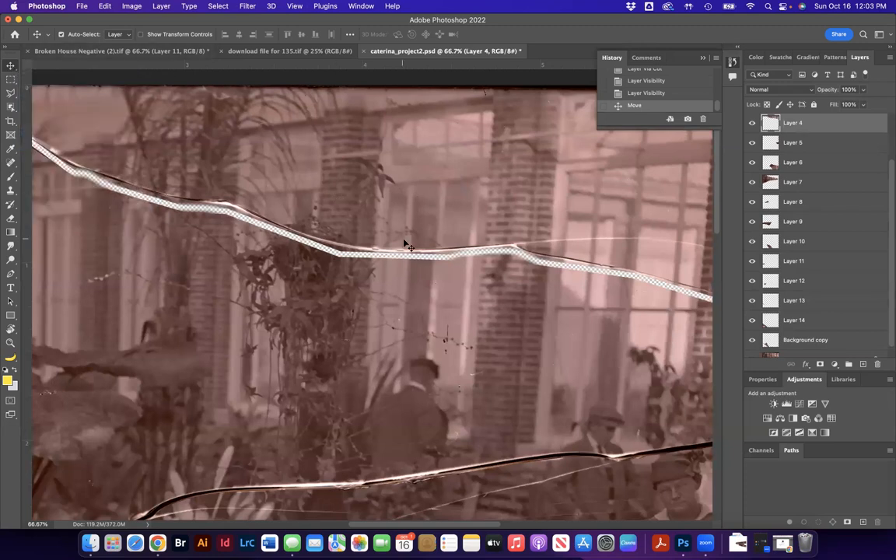
pyautogui.moveTo(394, 231); pyautogui.dragTo(402, 239)
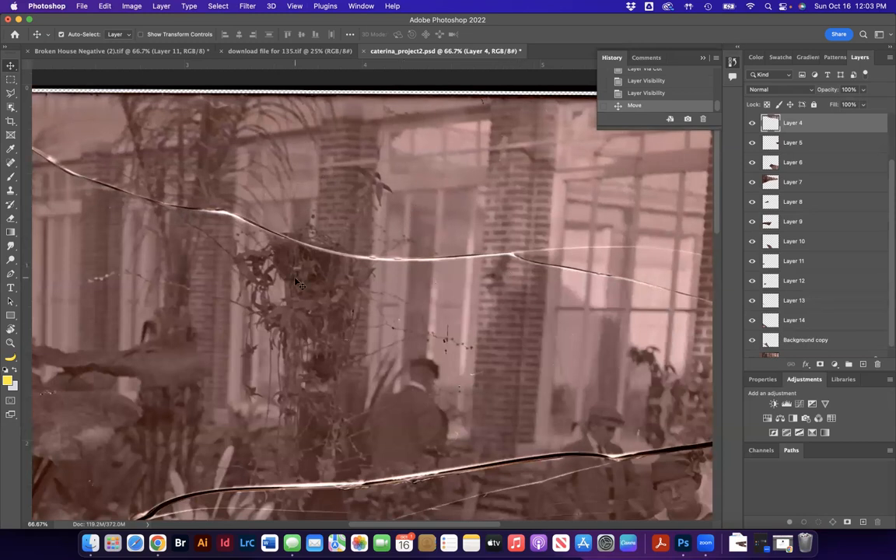
# Place Layer 3 below Layer 9 in the stacking order and move it up against the window piece to close the crack.
pyautogui.hscroll(-5, 269, 249)
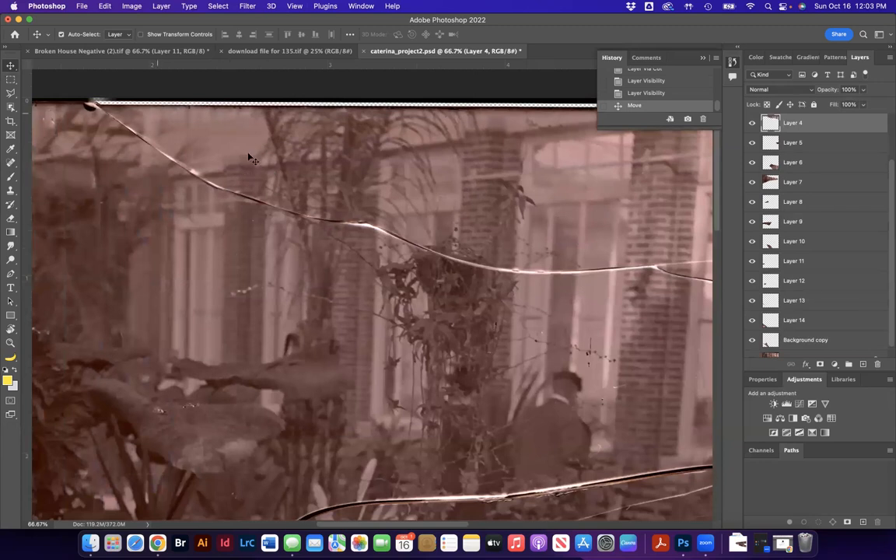
pyautogui.scroll(-5, 374, 194)
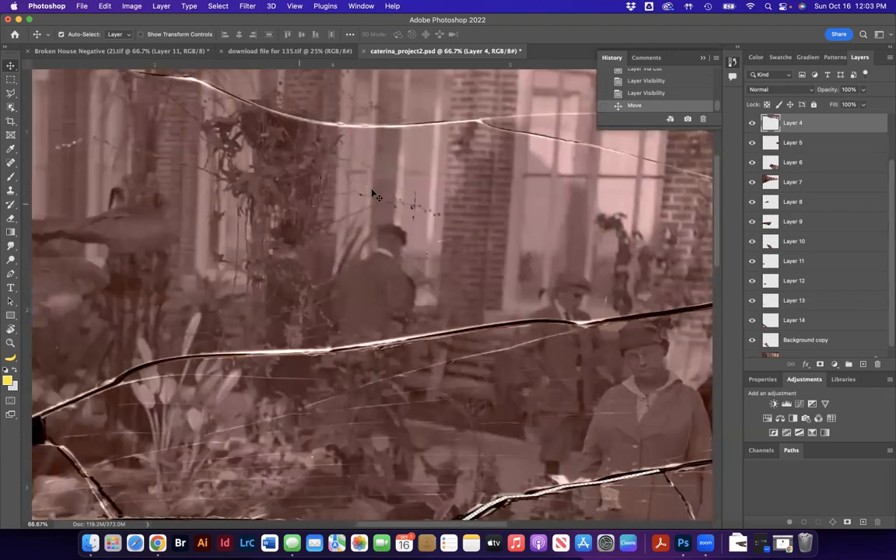
pyautogui.hscroll(4, 373, 195)
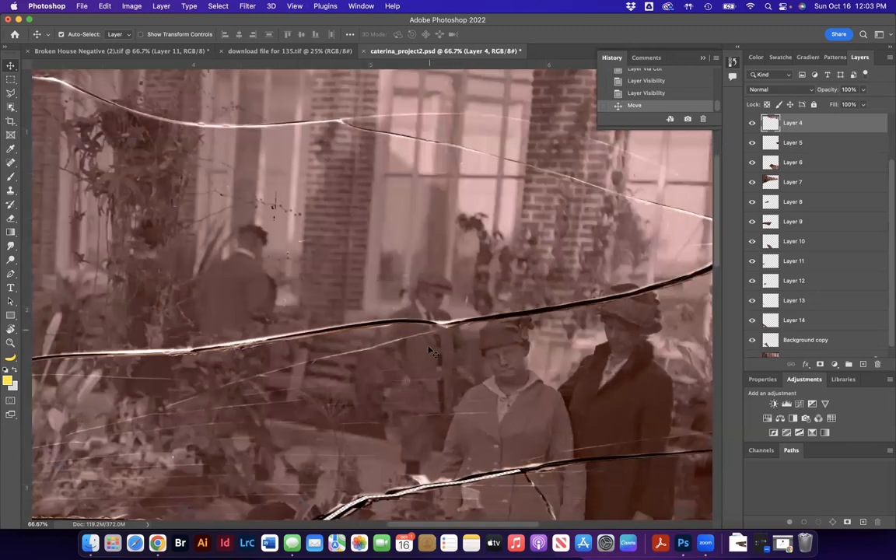
pyautogui.moveTo(432, 352); pyautogui.dragTo(426, 353)
pyautogui.moveTo(817, 123); pyautogui.dragTo(806, 269)
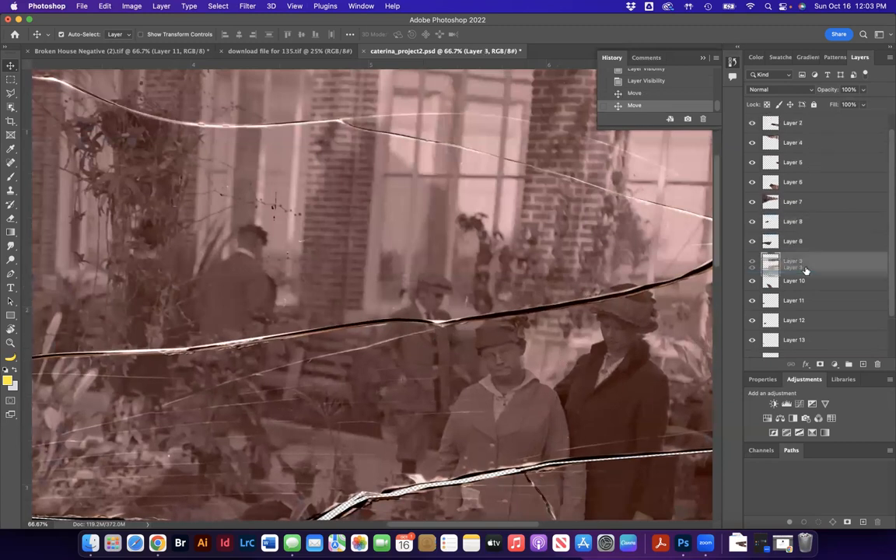
pyautogui.moveTo(434, 356); pyautogui.dragTo(430, 355)
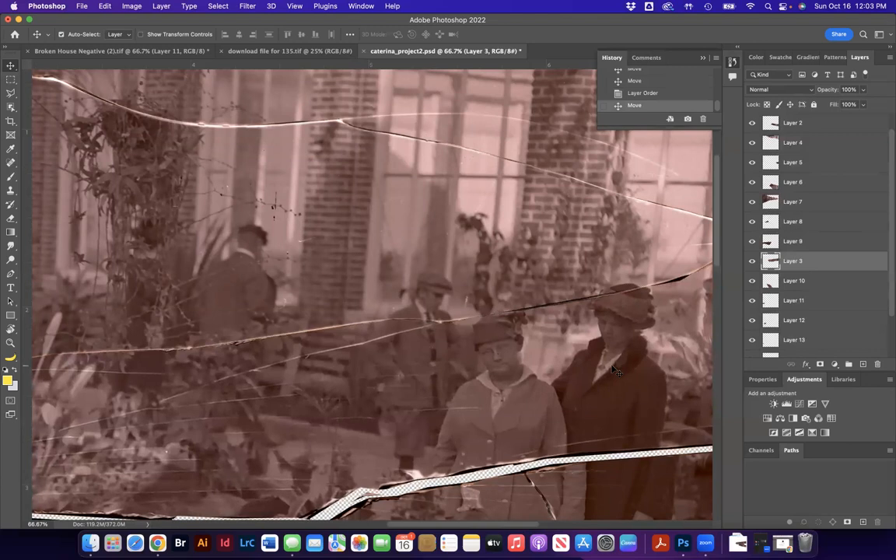
# Inspect the crack across the women's hats up close and shift the upper piece on Layer 7 slightly to refine its alignment.
pyautogui.press('super+plus')
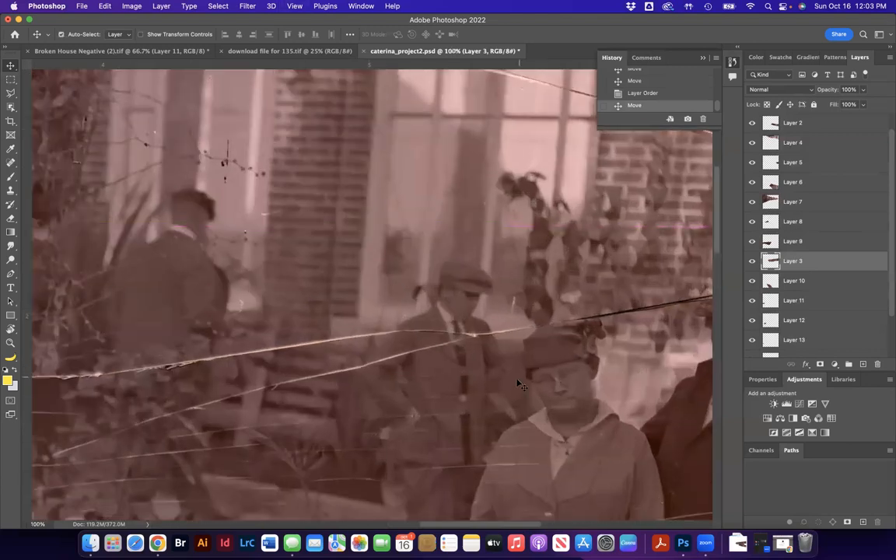
pyautogui.hscroll(5, 519, 382)
pyautogui.press('super+plus')
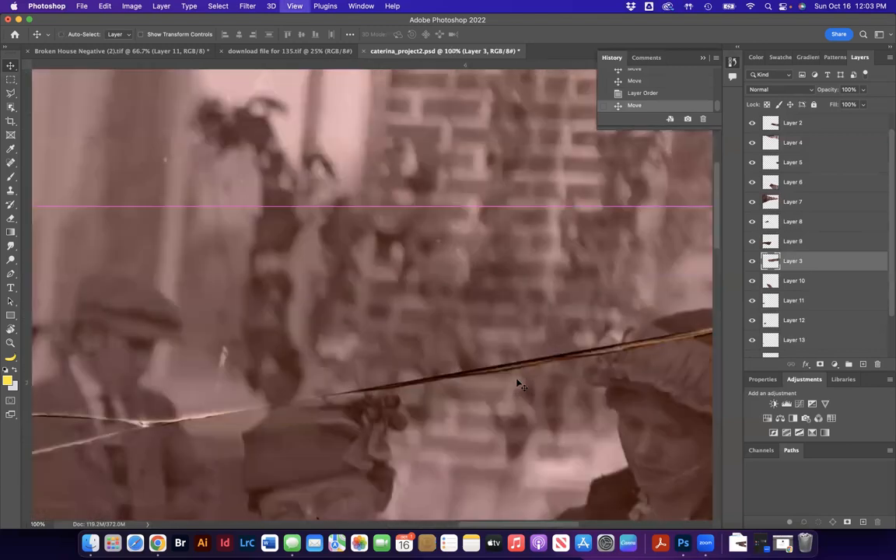
pyautogui.hscroll(3, 498, 366)
pyautogui.hscroll(5, 490, 360)
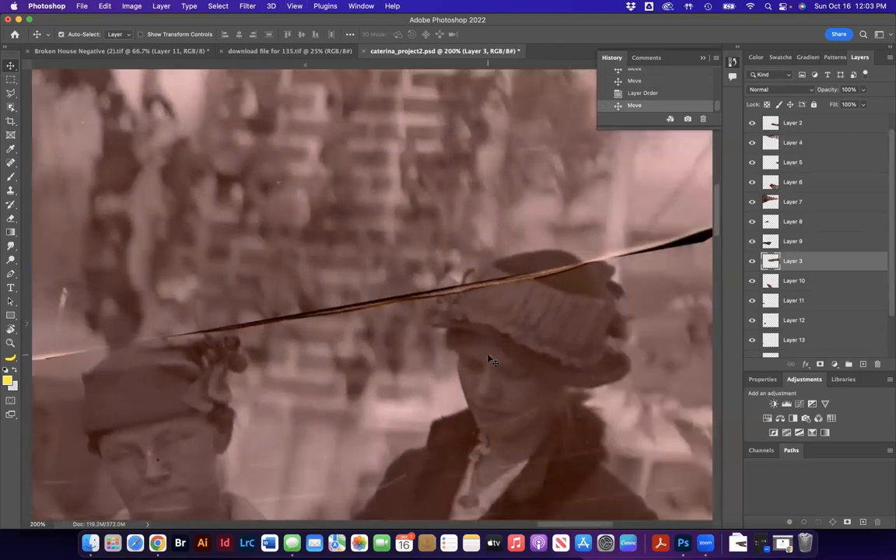
pyautogui.press('super+plus')
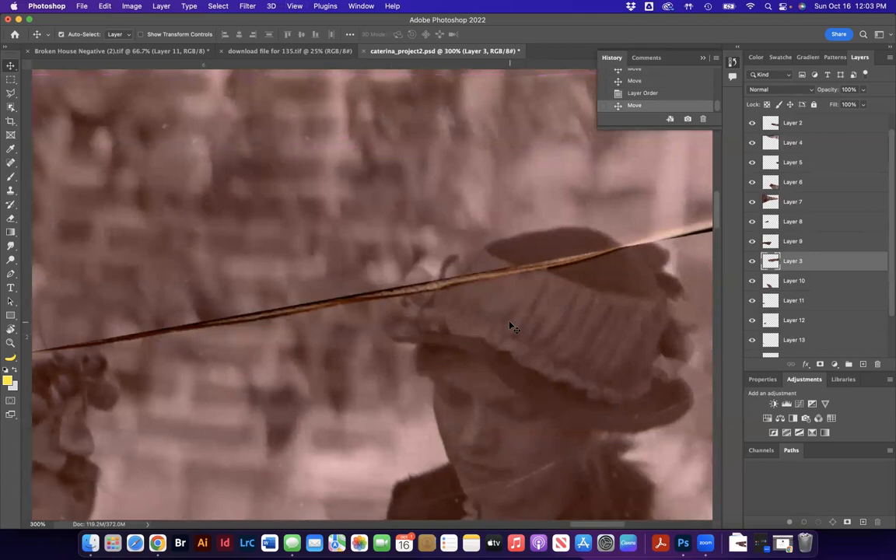
pyautogui.press('super+minus')
pyautogui.press('super+minus')
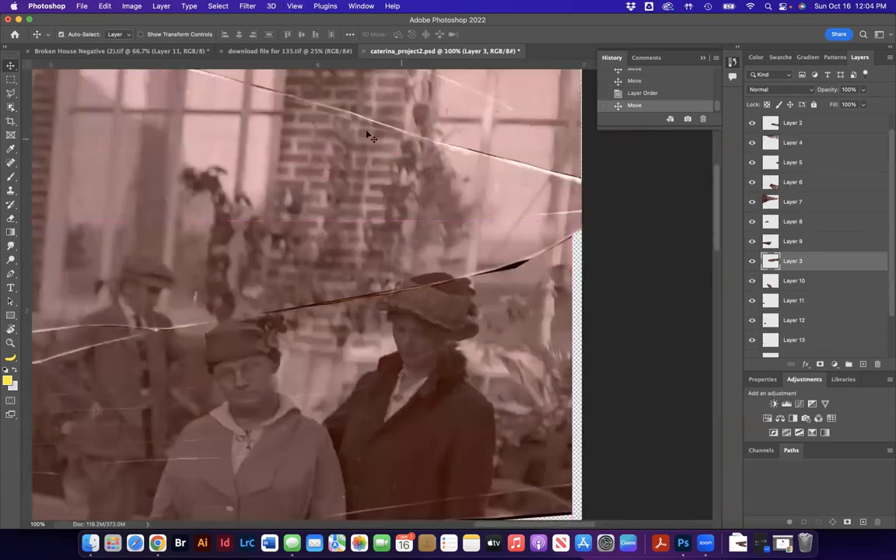
pyautogui.moveTo(366, 154); pyautogui.dragTo(370, 153)
# Move the central coat piece on Layer 1 and the piece below it on Layer 2 up to close their gaps.
pyautogui.scroll(-10, 417, 224)
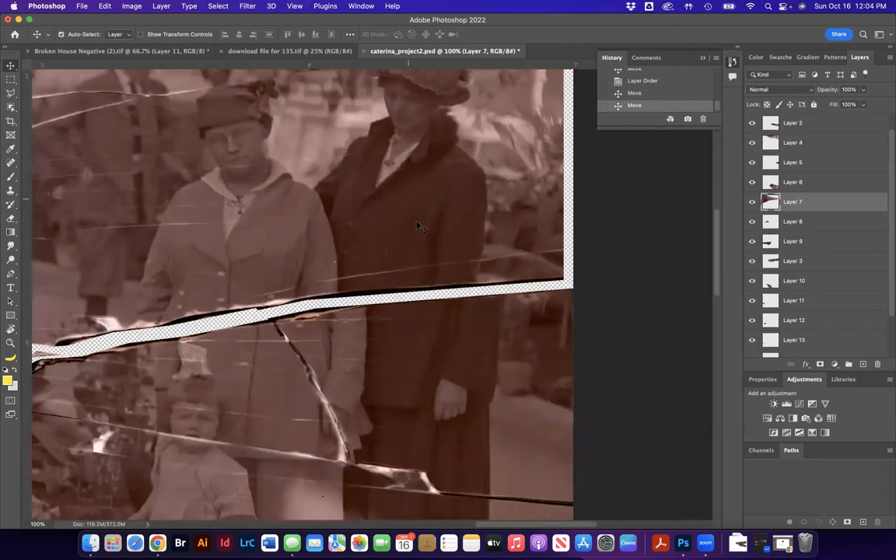
pyautogui.hscroll(-10, 418, 226)
pyautogui.moveTo(358, 300); pyautogui.dragTo(384, 328)
pyautogui.moveTo(394, 349); pyautogui.dragTo(372, 336)
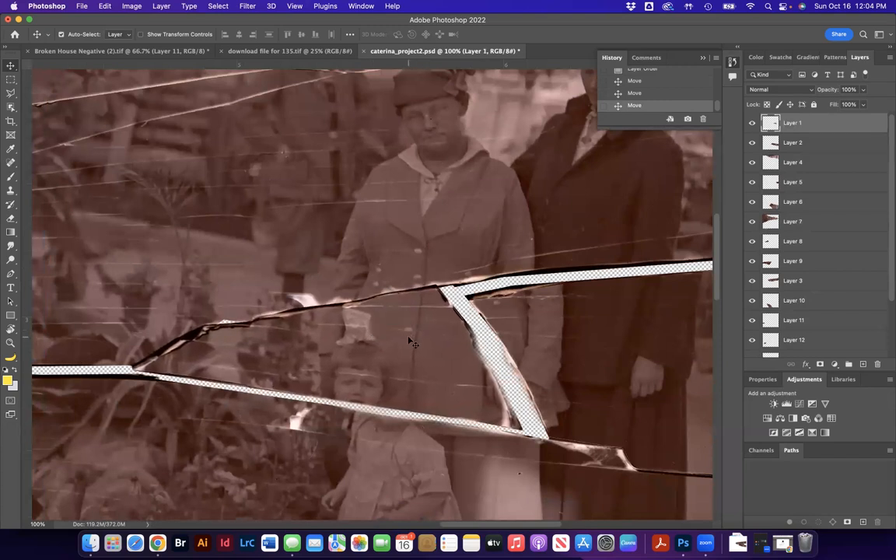
pyautogui.moveTo(384, 457); pyautogui.dragTo(348, 440)
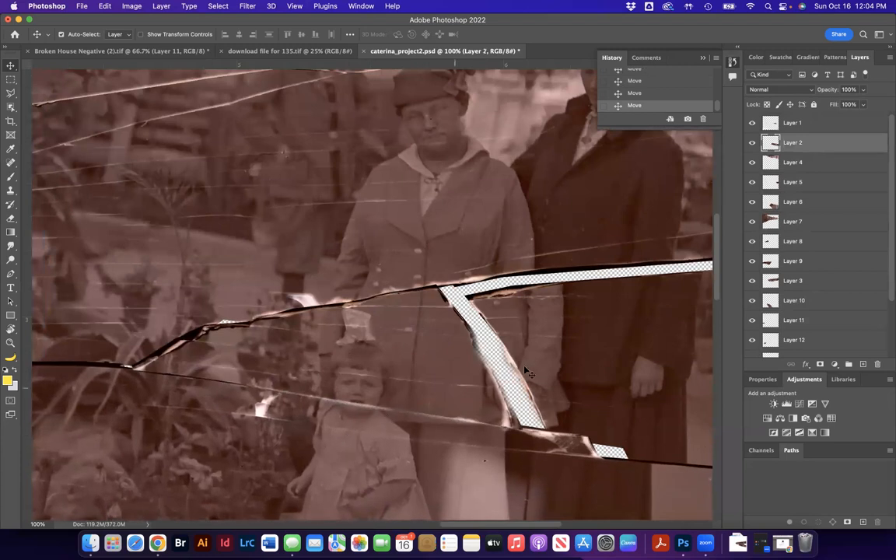
# Fit the dark coat piece on Layer 5 against the central piece and raise it above Layer 2 in the stacking order.
pyautogui.moveTo(568, 337); pyautogui.dragTo(534, 330)
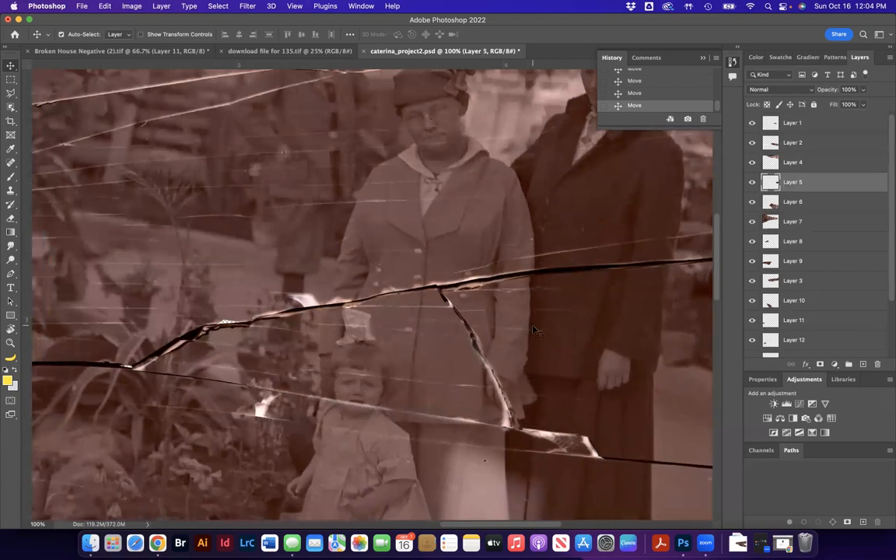
pyautogui.press('super+plus')
pyautogui.press('super+plus')
pyautogui.press('super+plus')
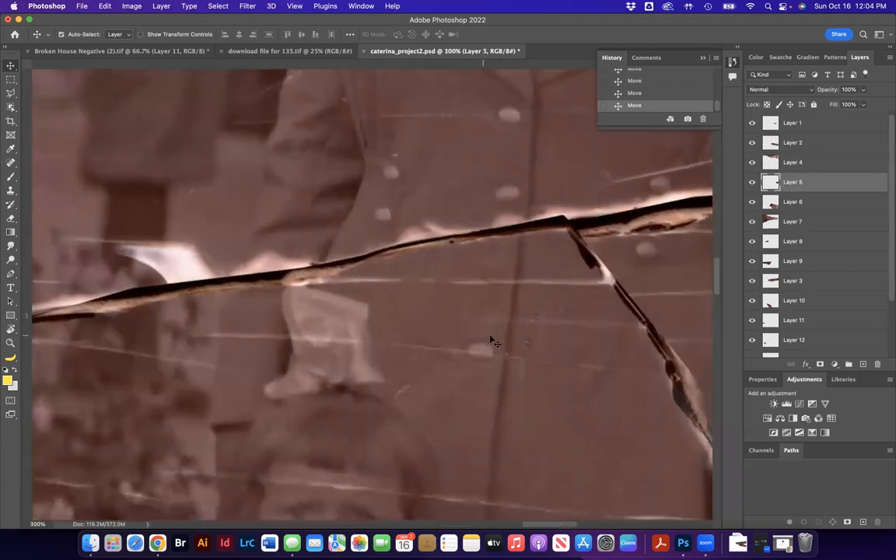
pyautogui.scroll(-5, 491, 340)
pyautogui.moveTo(561, 340); pyautogui.dragTo(571, 345)
pyautogui.moveTo(801, 181); pyautogui.dragTo(796, 133)
pyautogui.moveTo(565, 324)
pyautogui.mouseDown()
pyautogui.moveTo(573, 316)
pyautogui.moveTo(557, 317)
pyautogui.moveTo(566, 336)
pyautogui.moveTo(556, 321)
pyautogui.mouseUp()
pyautogui.scroll(5, 558, 324)
pyautogui.scroll(-5, 556, 325)
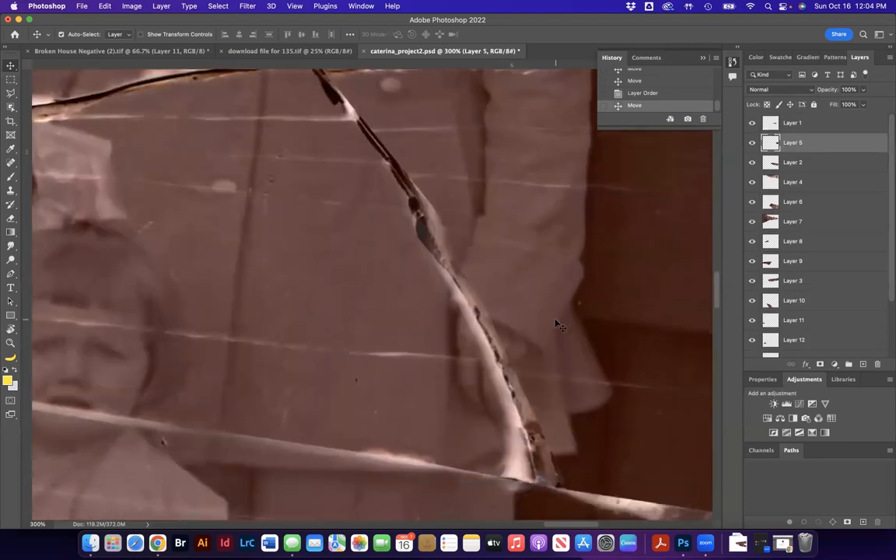
# Add a layer mask to Layer 5 and paint black with a size 50 brush over the dark crack along its upper edge.
pyautogui.scroll(5, 557, 325)
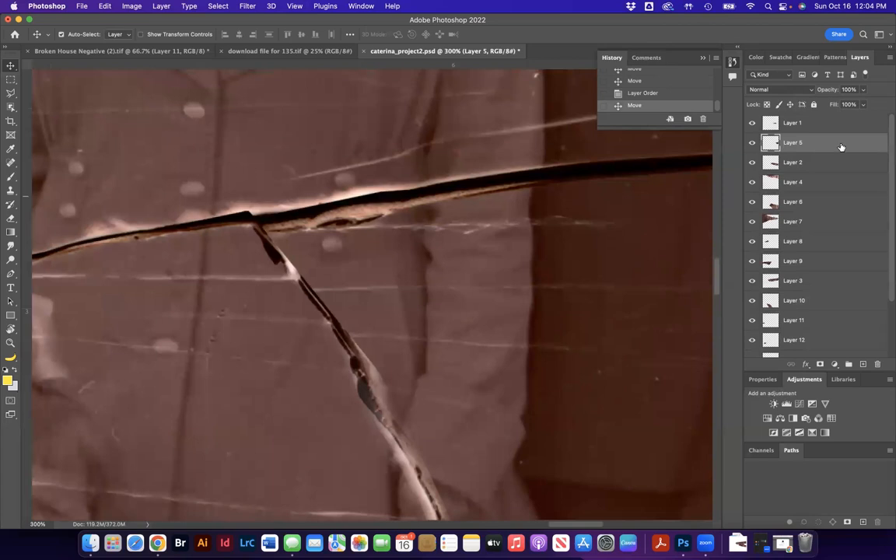
pyautogui.click(820, 364)
pyautogui.press('b')
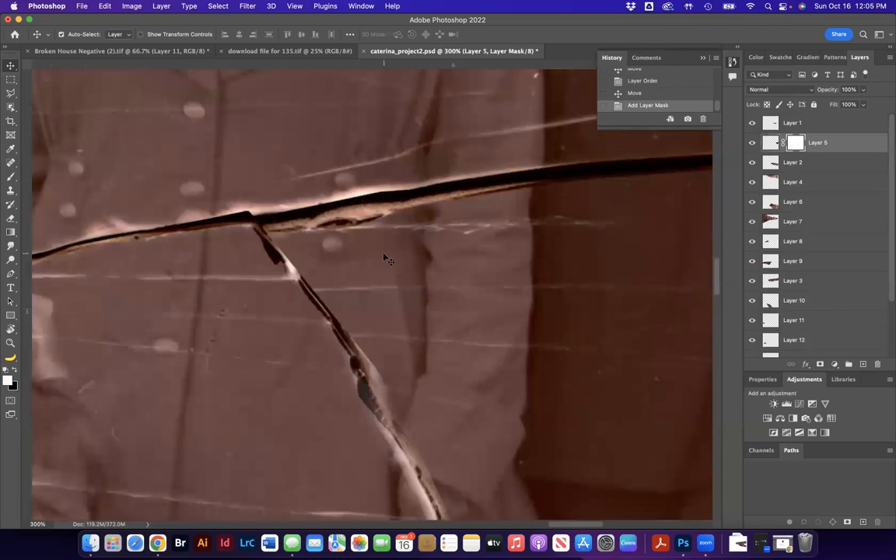
pyautogui.press('b')
pyautogui.press('[')
pyautogui.press('[')
pyautogui.press('[')
pyautogui.press('[')
pyautogui.press('[')
pyautogui.press('[')
pyautogui.press('[')
pyautogui.press('[')
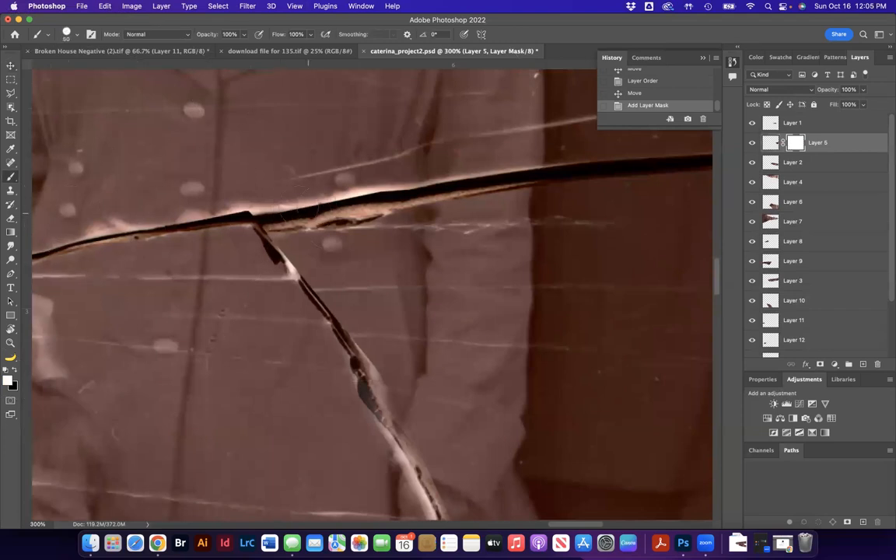
pyautogui.click(290, 200)
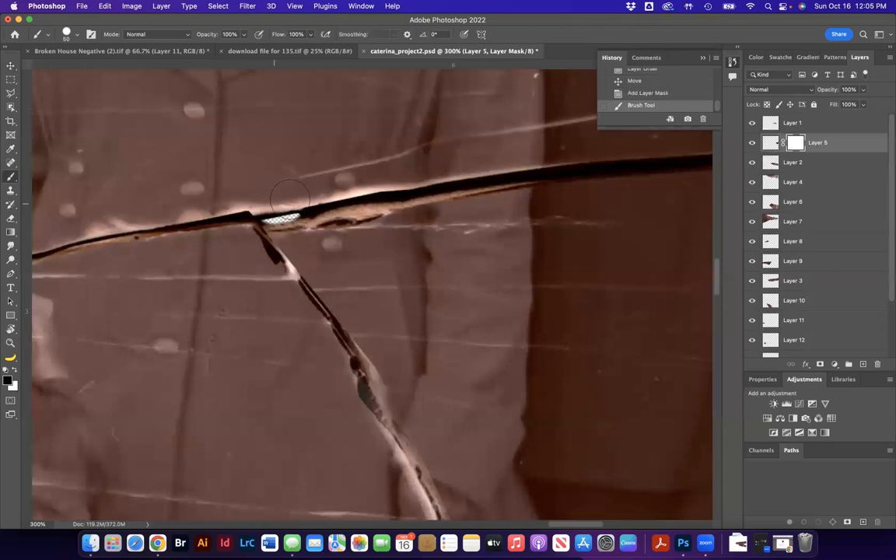
pyautogui.moveTo(336, 189); pyautogui.dragTo(376, 185)
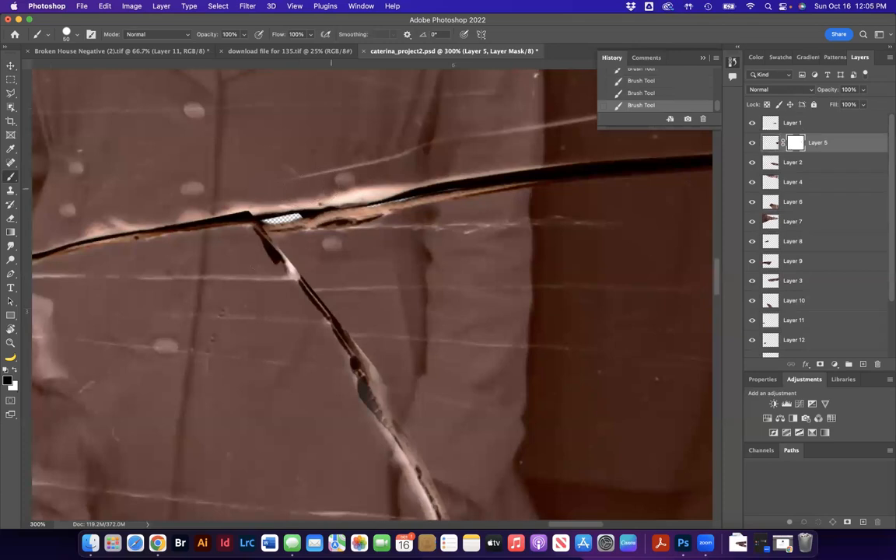
# Hide Layer 5, identify the piece holding the black crack edge by toggling layer visibility, and add a layer mask to Layer 3.
pyautogui.moveTo(548, 247); pyautogui.dragTo(344, 298)
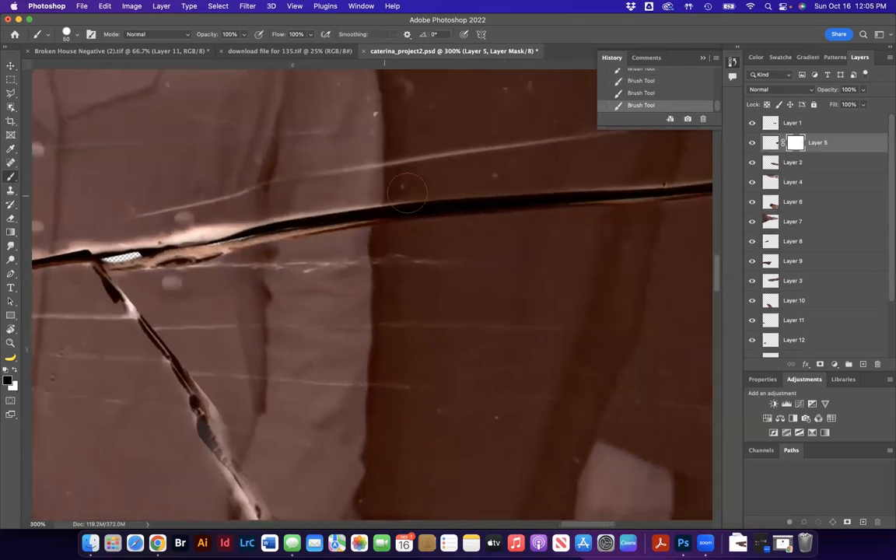
pyautogui.click(751, 146)
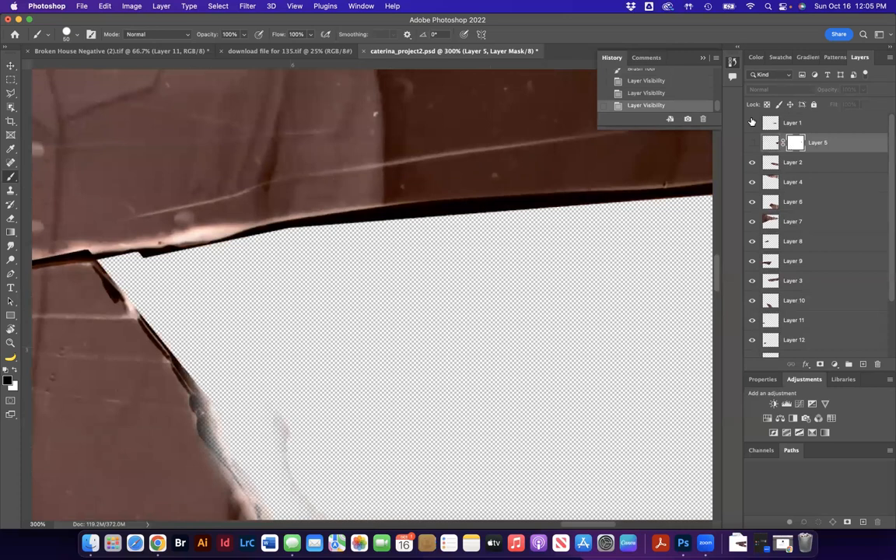
pyautogui.click(755, 162)
pyautogui.click(753, 181)
pyautogui.click(751, 281)
pyautogui.click(752, 281)
pyautogui.click(770, 281)
pyautogui.click(820, 365)
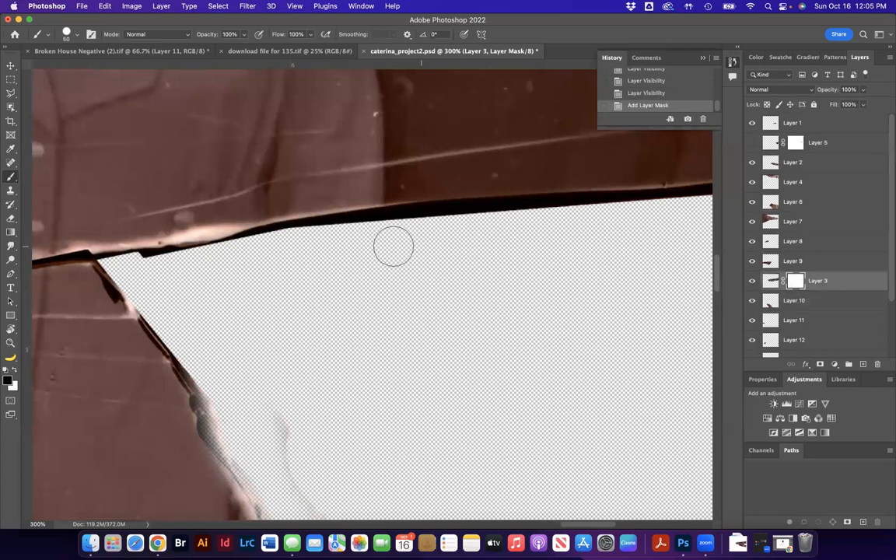
# Paint black on Layer 3's mask along its lower edge to hide the black crack border out to the photo's right side.
pyautogui.moveTo(336, 237)
pyautogui.mouseDown()
pyautogui.moveTo(379, 224)
pyautogui.moveTo(473, 223)
pyautogui.mouseUp()
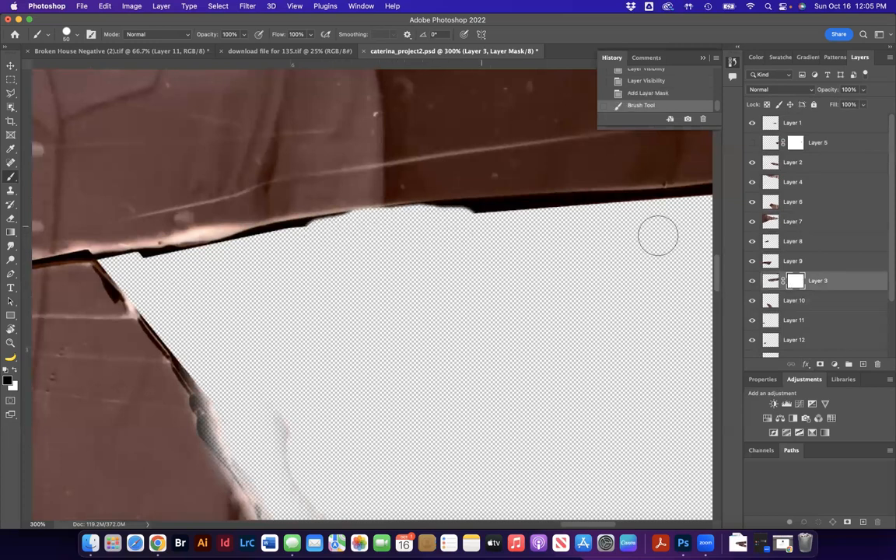
pyautogui.moveTo(628, 220)
pyautogui.mouseDown()
pyautogui.moveTo(518, 214)
pyautogui.moveTo(444, 225)
pyautogui.mouseUp()
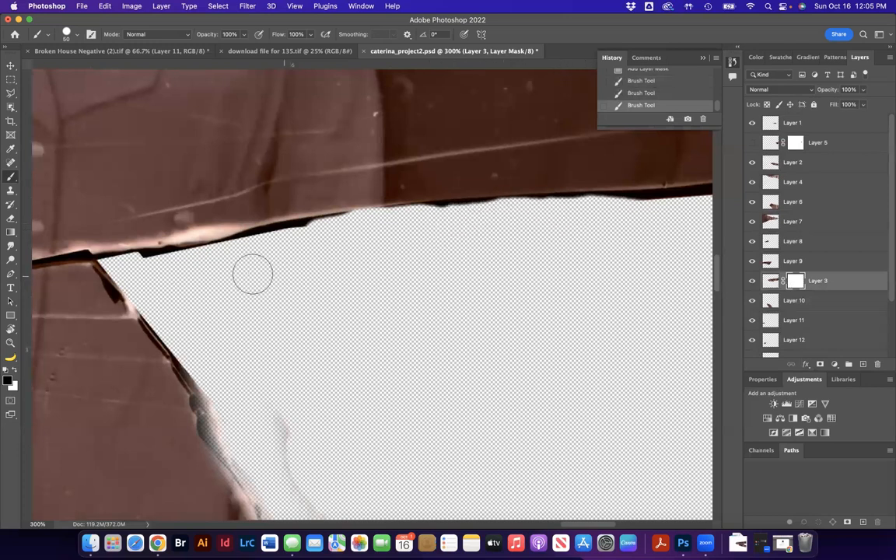
pyautogui.moveTo(153, 277)
pyautogui.mouseDown()
pyautogui.moveTo(144, 262)
pyautogui.moveTo(156, 273)
pyautogui.moveTo(213, 270)
pyautogui.moveTo(269, 248)
pyautogui.moveTo(401, 236)
pyautogui.moveTo(455, 218)
pyautogui.moveTo(573, 215)
pyautogui.mouseUp()
pyautogui.hscroll(-4, 562, 253)
pyautogui.hscroll(14, 563, 253)
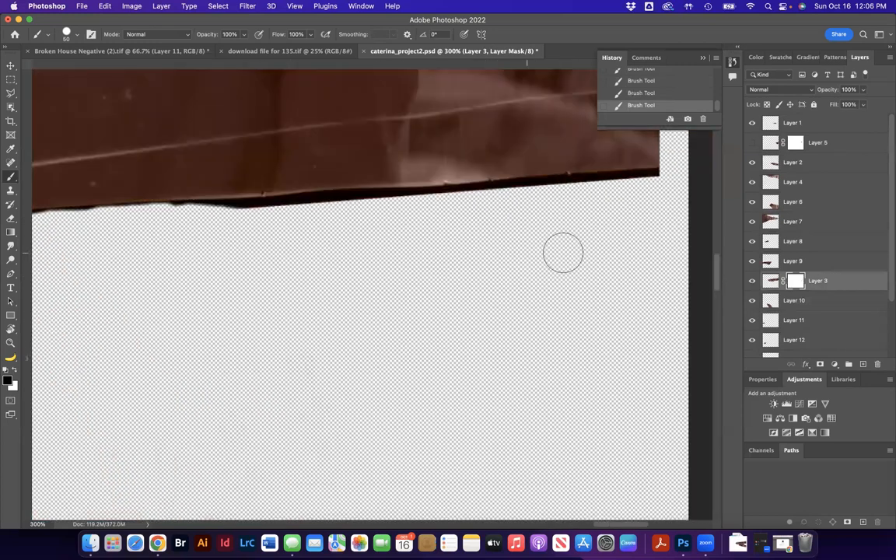
pyautogui.moveTo(180, 222)
pyautogui.mouseDown()
pyautogui.moveTo(366, 215)
pyautogui.moveTo(324, 222)
pyautogui.moveTo(337, 208)
pyautogui.moveTo(440, 210)
pyautogui.moveTo(659, 192)
pyautogui.mouseUp()
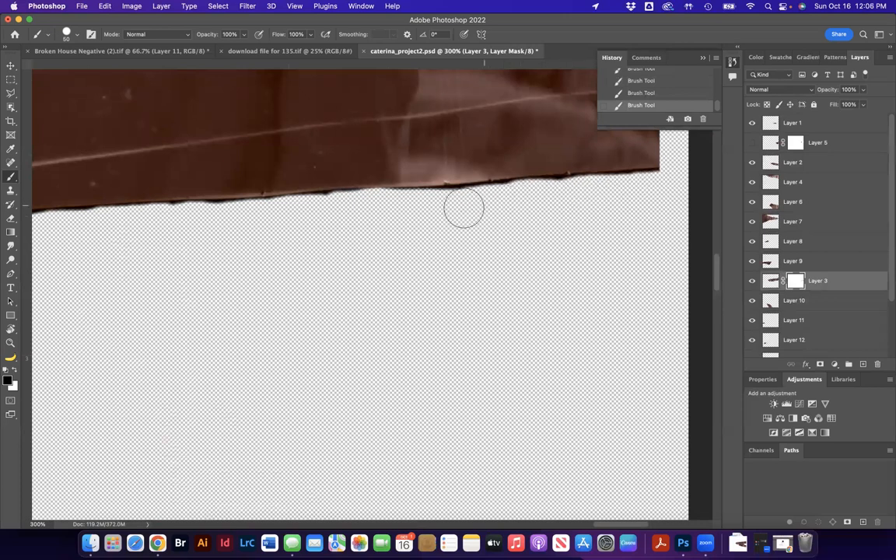
# Show Layer 5 again and move the dark coat piece up against Layer 3 to close the gap.
pyautogui.click(752, 143)
pyautogui.scroll(-4, 759, 233)
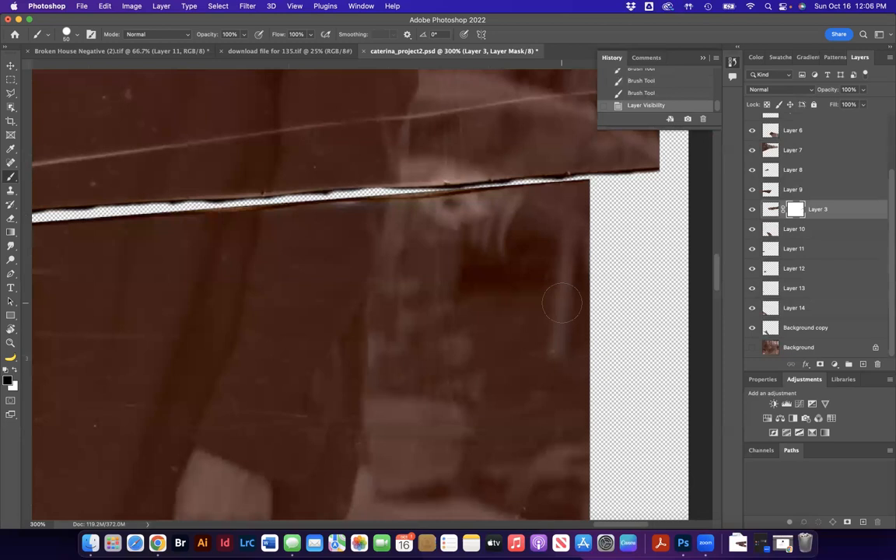
pyautogui.press('super+minus')
pyautogui.press('v')
pyautogui.moveTo(280, 284); pyautogui.dragTo(515, 240)
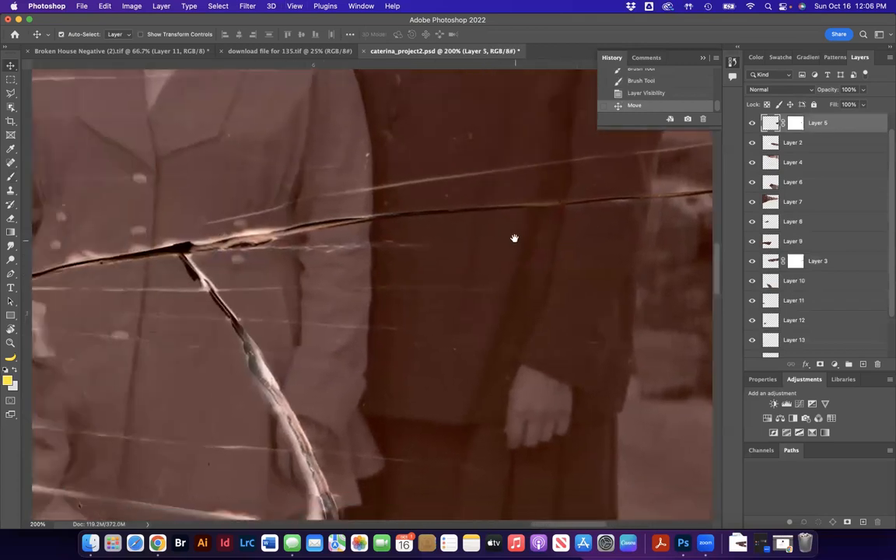
# Shift the pavement piece on Layer 6 to fit against the piece with the girl and skirts above it.
pyautogui.moveTo(513, 369); pyautogui.dragTo(302, 311)
pyautogui.moveTo(465, 301)
pyautogui.mouseDown()
pyautogui.moveTo(456, 376)
pyautogui.moveTo(360, 316)
pyautogui.moveTo(606, 305)
pyautogui.moveTo(572, 169)
pyautogui.mouseUp()
pyautogui.moveTo(354, 347); pyautogui.dragTo(390, 143)
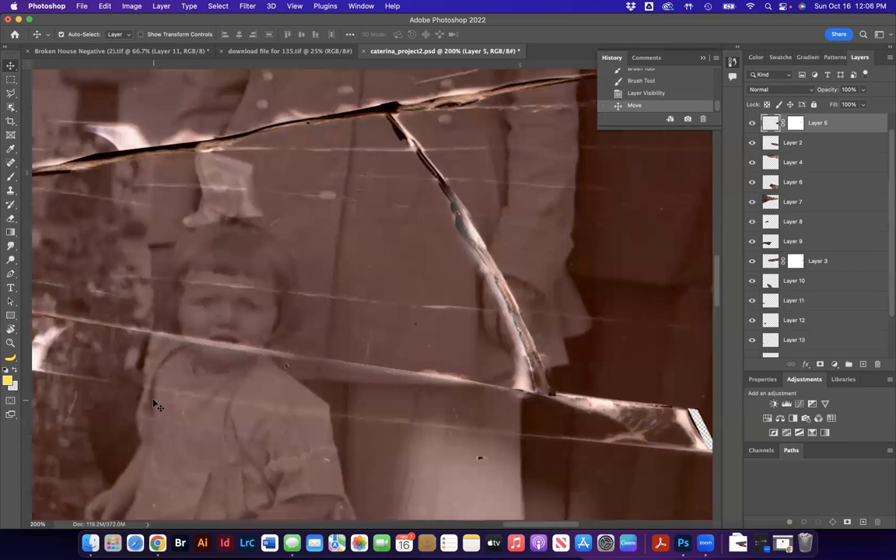
pyautogui.moveTo(171, 379); pyautogui.dragTo(279, 43)
pyautogui.moveTo(296, 240); pyautogui.dragTo(381, 314)
pyautogui.moveTo(427, 391); pyautogui.dragTo(347, 364)
pyautogui.press('super+minus')
pyautogui.press('super+minus')
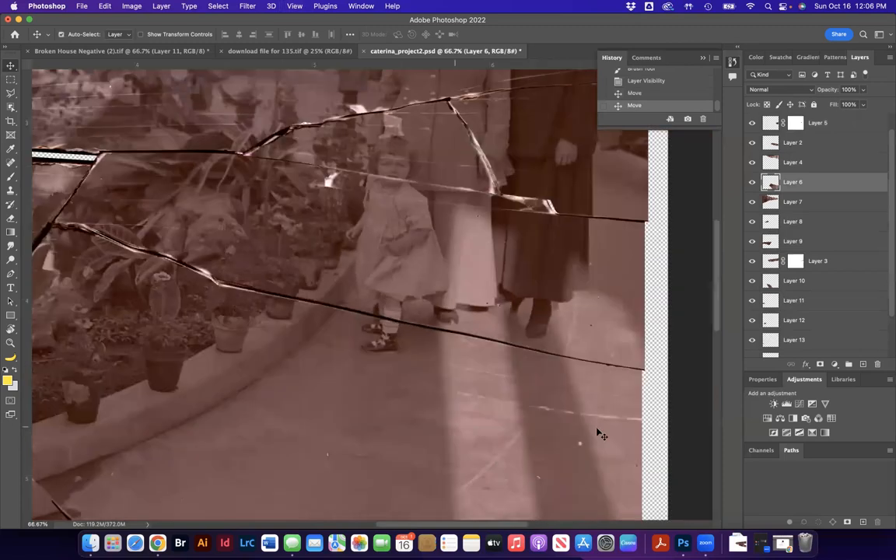
# Reposition the pieces along the lower garden bed, including the corner piece on Layer 14, to narrow their cracks.
pyautogui.moveTo(450, 427); pyautogui.dragTo(574, 426)
pyautogui.moveTo(262, 368); pyautogui.dragTo(354, 372)
pyautogui.moveTo(254, 369); pyautogui.dragTo(337, 370)
pyautogui.moveTo(215, 474); pyautogui.dragTo(194, 365)
pyautogui.moveTo(106, 392); pyautogui.dragTo(87, 432)
pyautogui.click(263, 389)
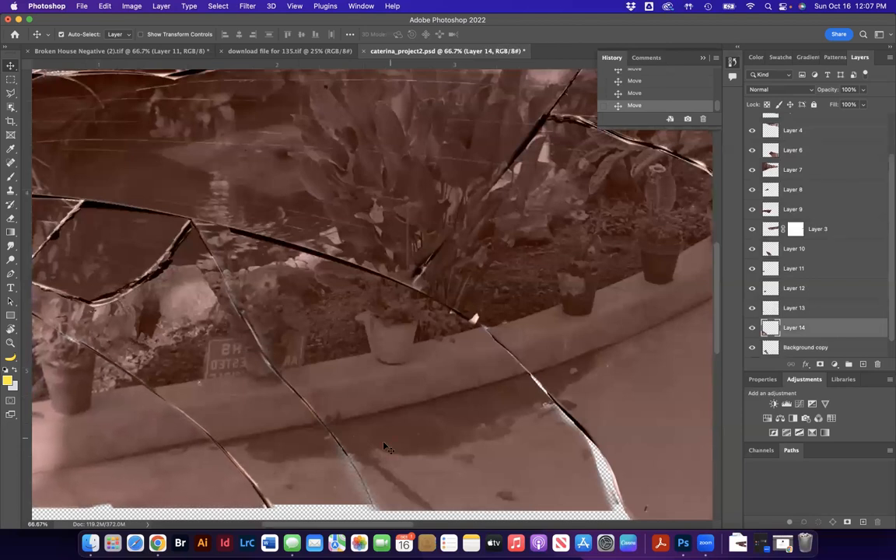
# Adjust the pieces around the pond and shift Layer 3 slightly to tighten the cracks between them.
pyautogui.moveTo(254, 366); pyautogui.dragTo(466, 410)
pyautogui.moveTo(332, 330); pyautogui.dragTo(333, 436)
pyautogui.moveTo(225, 403); pyautogui.dragTo(209, 383)
pyautogui.moveTo(333, 253); pyautogui.dragTo(226, 417)
pyautogui.moveTo(297, 311); pyautogui.dragTo(214, 364)
pyautogui.moveTo(390, 191); pyautogui.dragTo(344, 257)
pyautogui.moveTo(395, 414)
pyautogui.mouseDown()
pyautogui.moveTo(405, 415)
pyautogui.moveTo(394, 416)
pyautogui.mouseUp()
# Move the pond piece on Layer 9 slightly to close the transparent gap along its upper edge.
pyautogui.moveTo(463, 367); pyautogui.dragTo(461, 290)
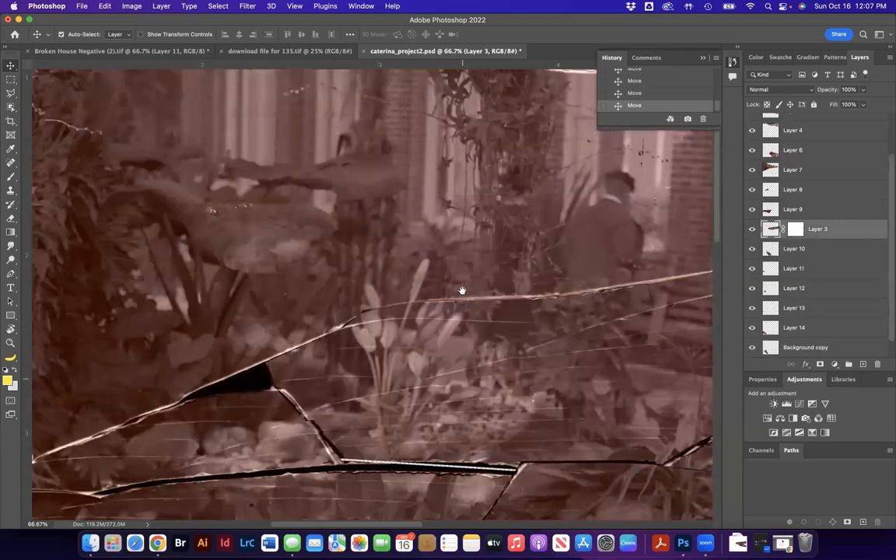
pyautogui.scroll(-3, 461, 291)
pyautogui.moveTo(388, 399); pyautogui.dragTo(391, 400)
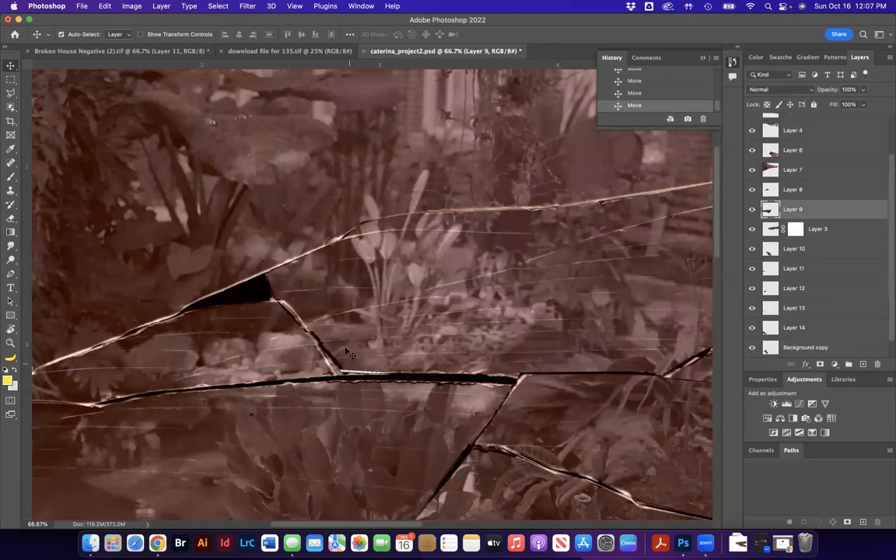
pyautogui.moveTo(238, 349); pyautogui.dragTo(443, 255)
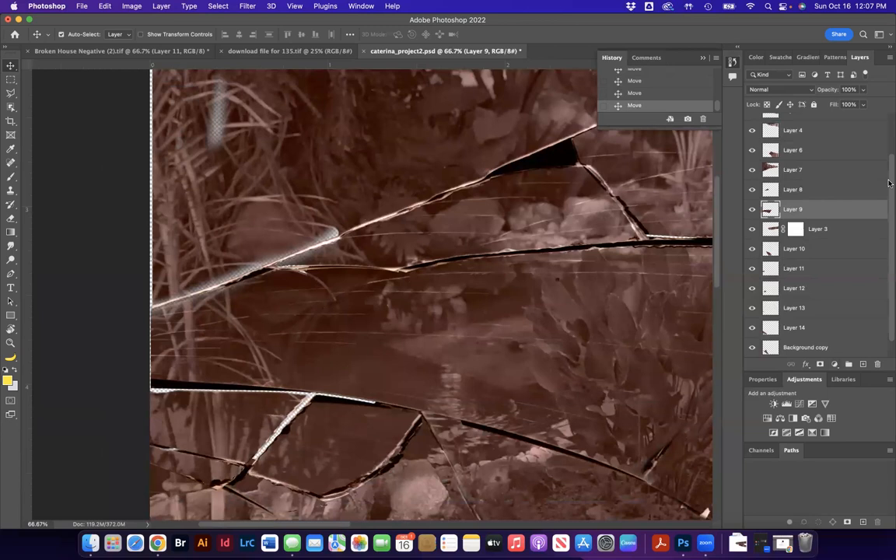
# Add a Solid Color fill layer in dark brown (#3d150a) sampled from the photo and place it directly above the Background layer.
pyautogui.scroll(-2, 890, 183)
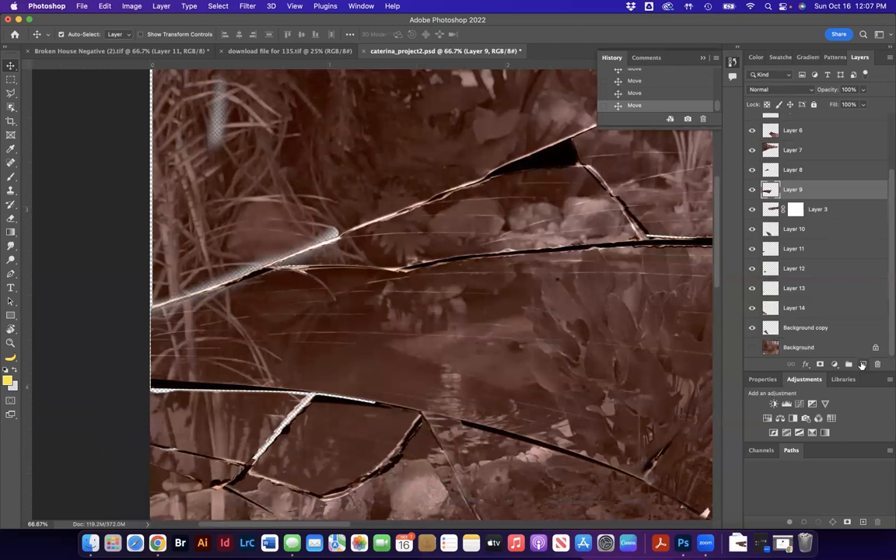
pyautogui.click(165, 6)
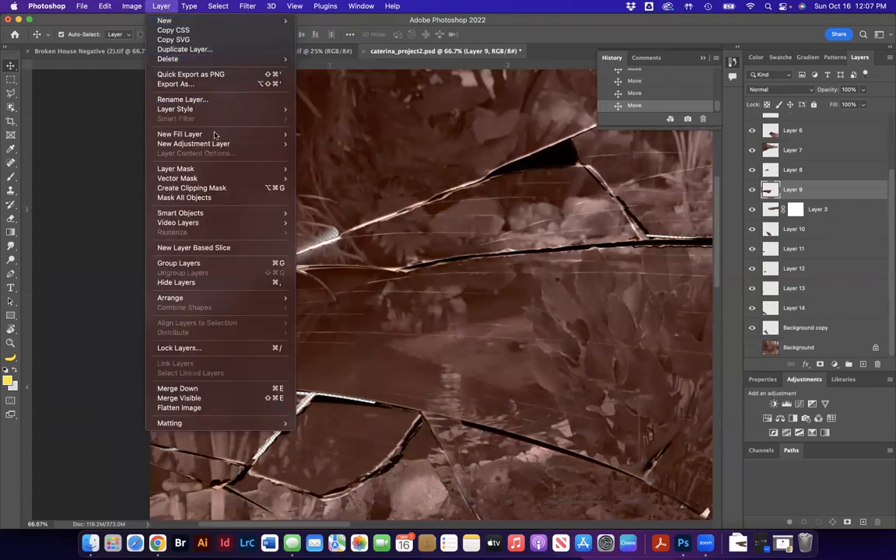
pyautogui.moveTo(215, 134)
pyautogui.click(319, 134)
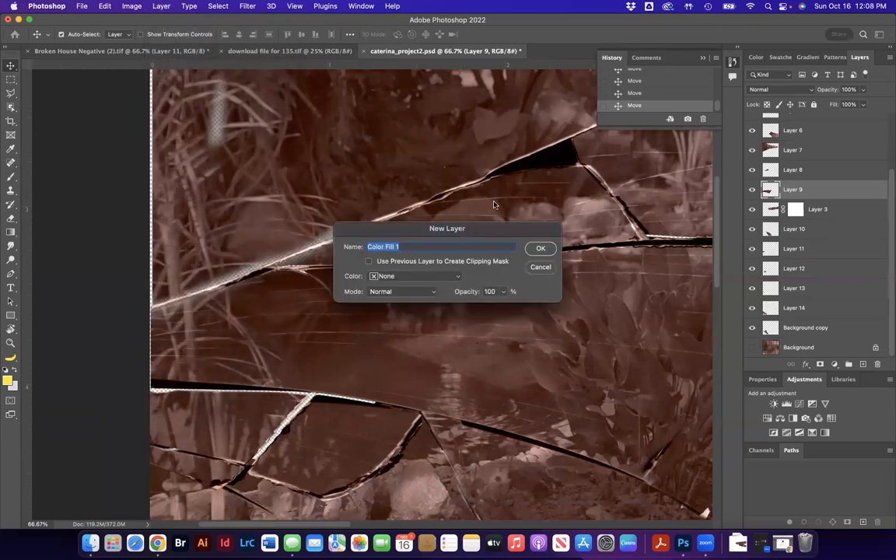
pyautogui.click(541, 248)
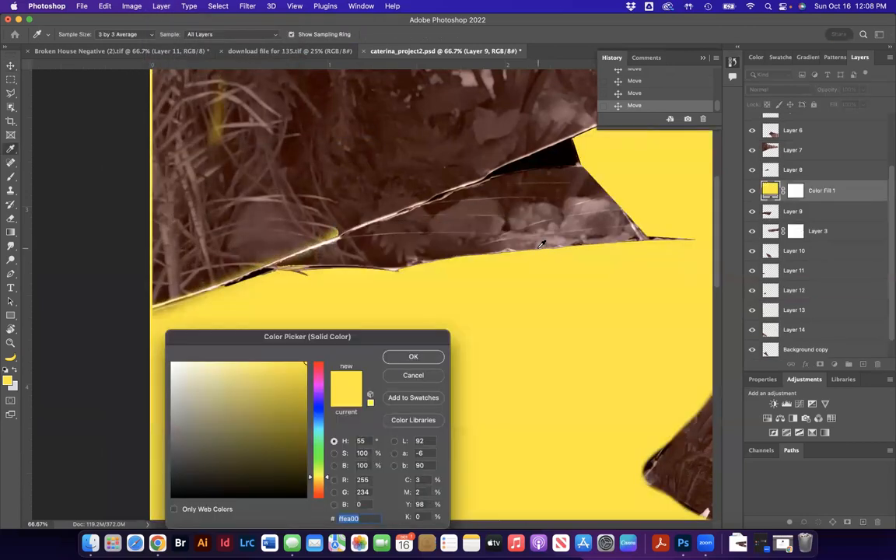
pyautogui.click(537, 178)
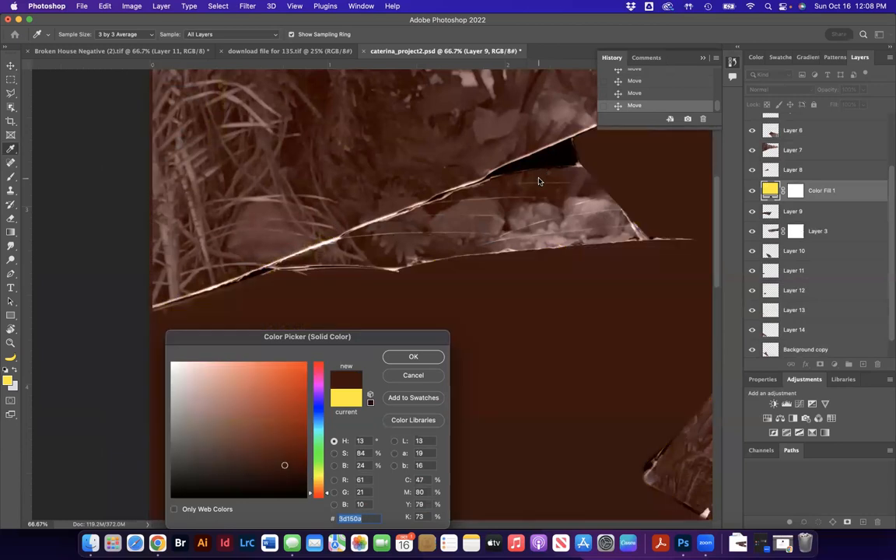
pyautogui.click(399, 358)
pyautogui.moveTo(761, 180); pyautogui.dragTo(831, 338)
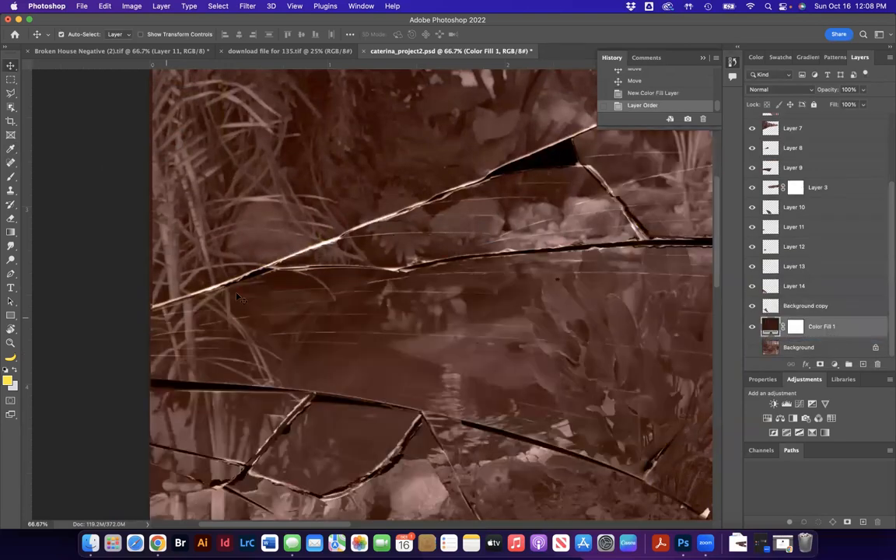
# Nudge the lower-left corner piece on Layer 14 slightly to refine its alignment.
pyautogui.scroll(-5, 459, 284)
pyautogui.hscroll(-1, 460, 284)
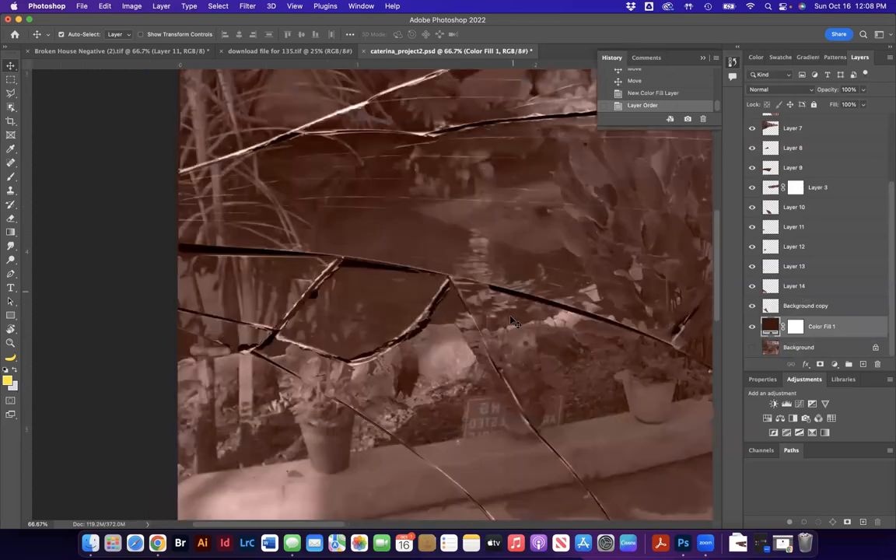
pyautogui.scroll(-3, 511, 322)
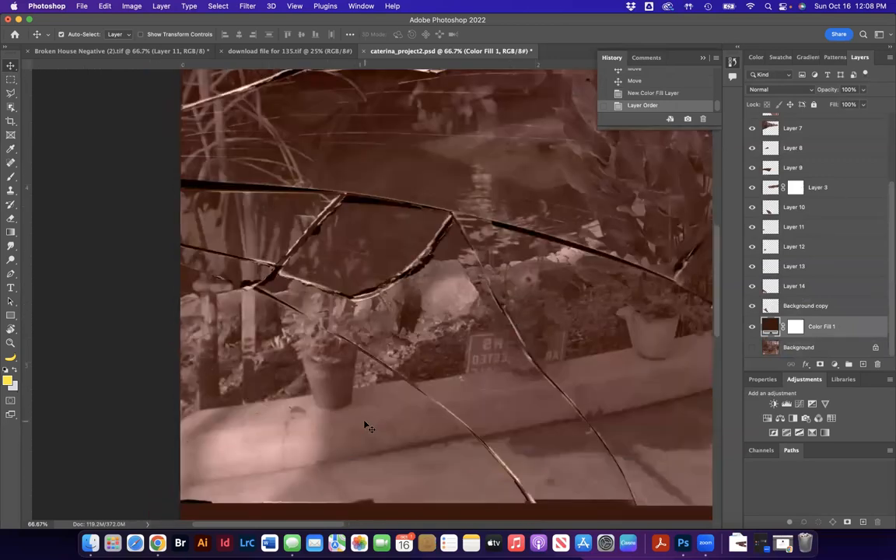
pyautogui.moveTo(366, 426); pyautogui.dragTo(368, 427)
pyautogui.scroll(2, 444, 371)
pyautogui.hscroll(3, 444, 371)
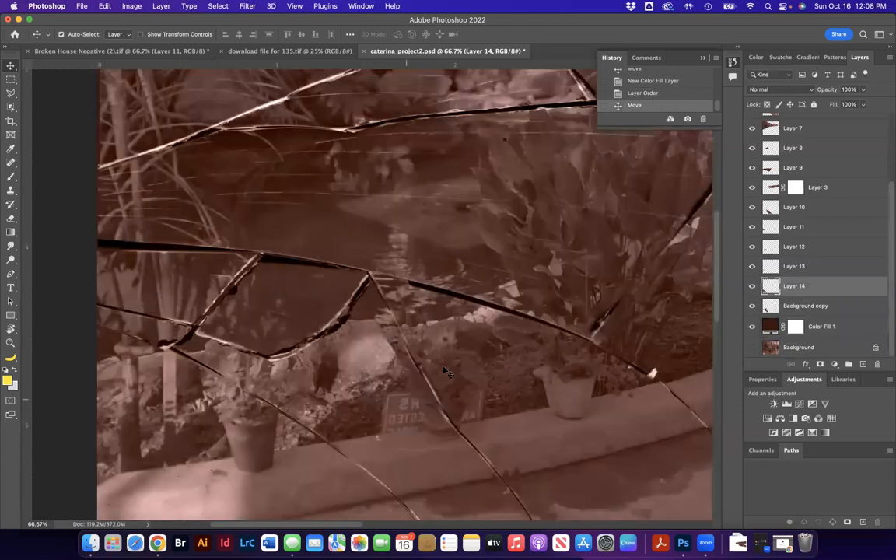
# Select the layer mask of Layer 3 for further editing.
pyautogui.scroll(1, 444, 371)
pyautogui.hscroll(1, 445, 371)
pyautogui.press('super+minus')
pyautogui.press('super+minus')
pyautogui.scroll(3, 445, 371)
pyautogui.hscroll(3, 445, 371)
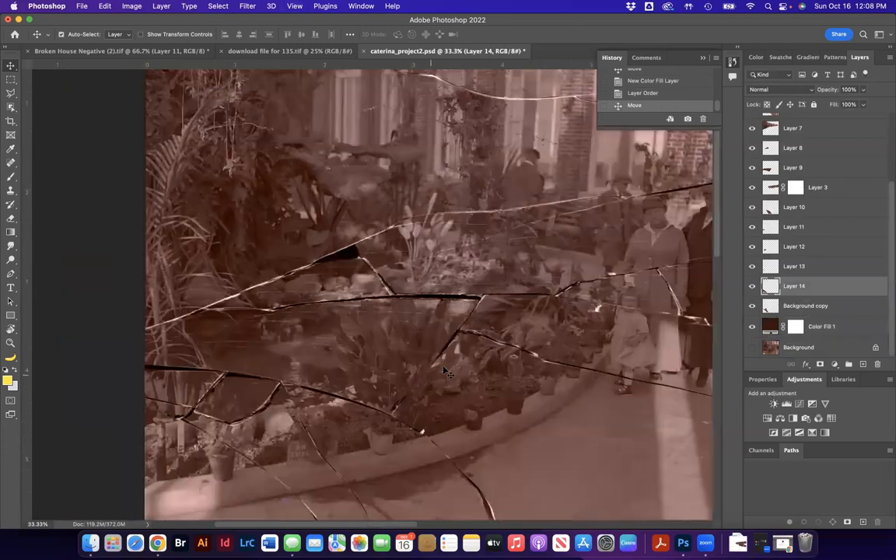
pyautogui.hscroll(3, 445, 371)
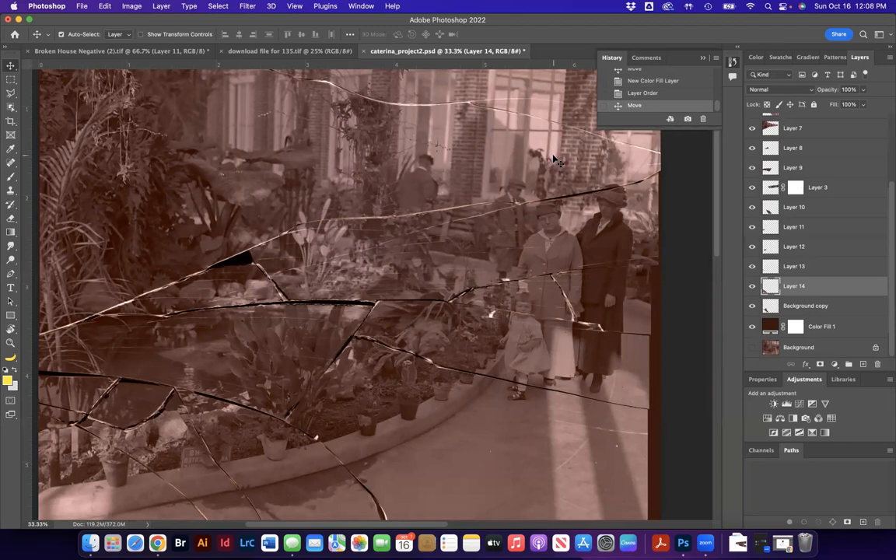
pyautogui.click(796, 189)
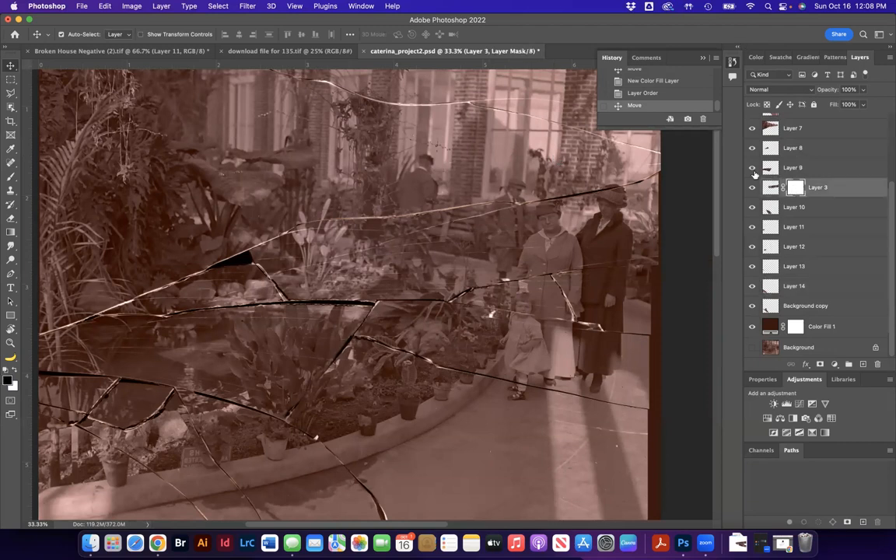